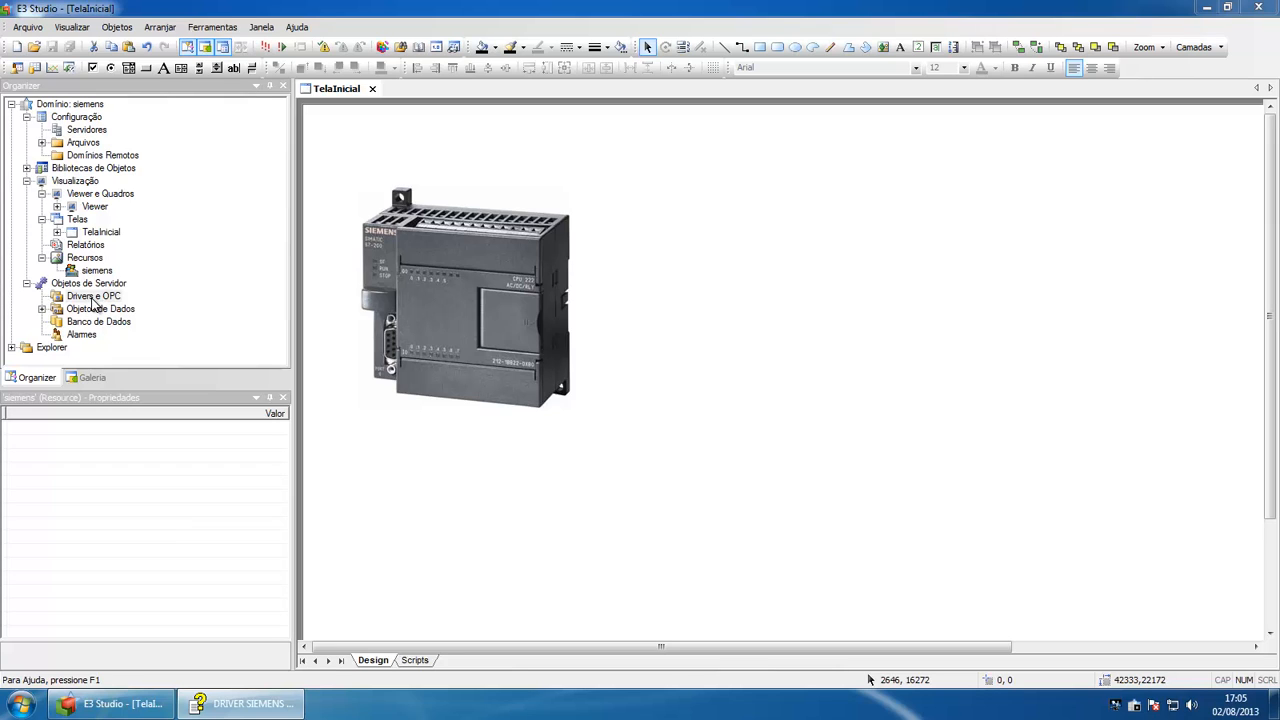
Insert a communication driver into siemens.prj under Drivers e OPC, using the MProt.dll driver file
right_click(94, 305)
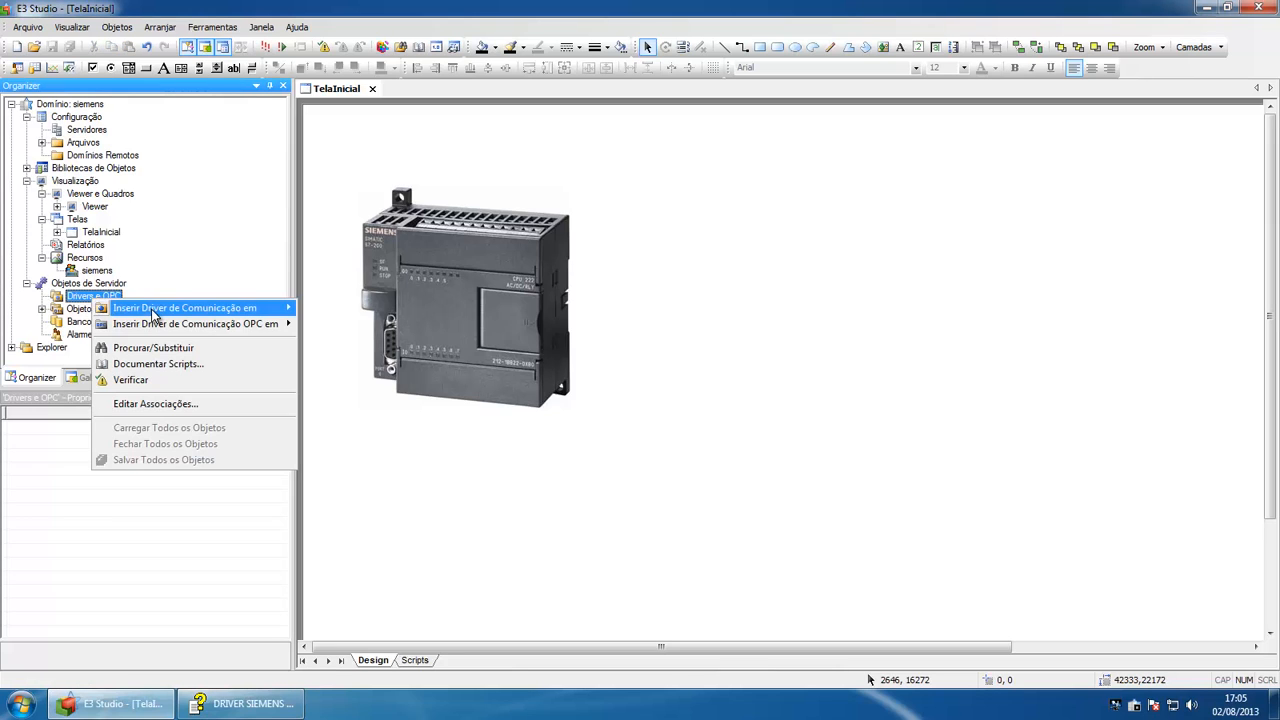
mouse_move(153, 316)
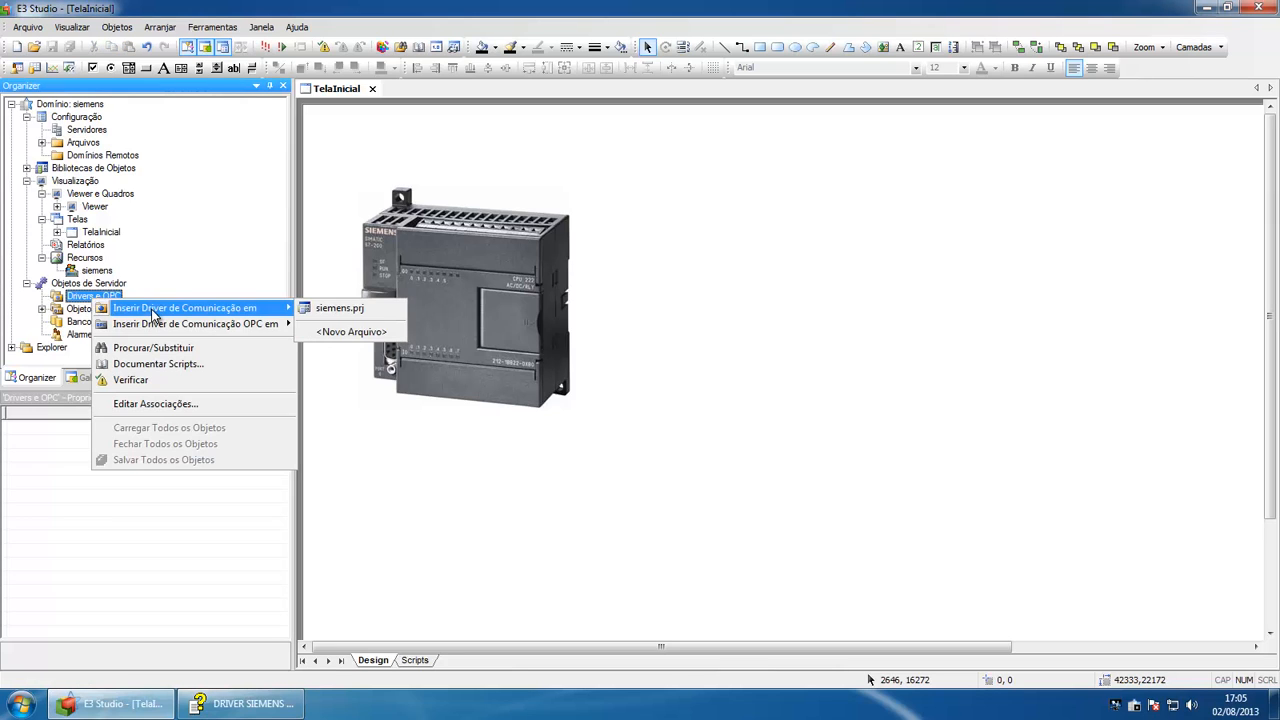
left_click(361, 312)
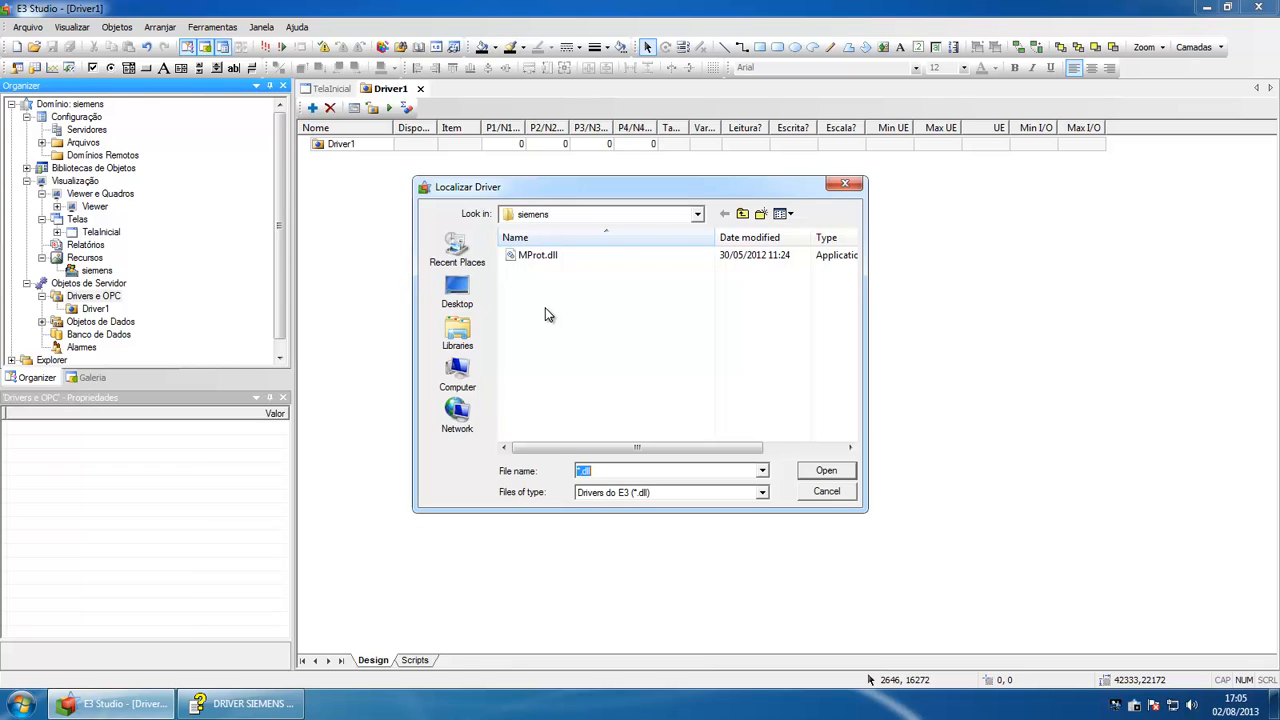
double_click(558, 258)
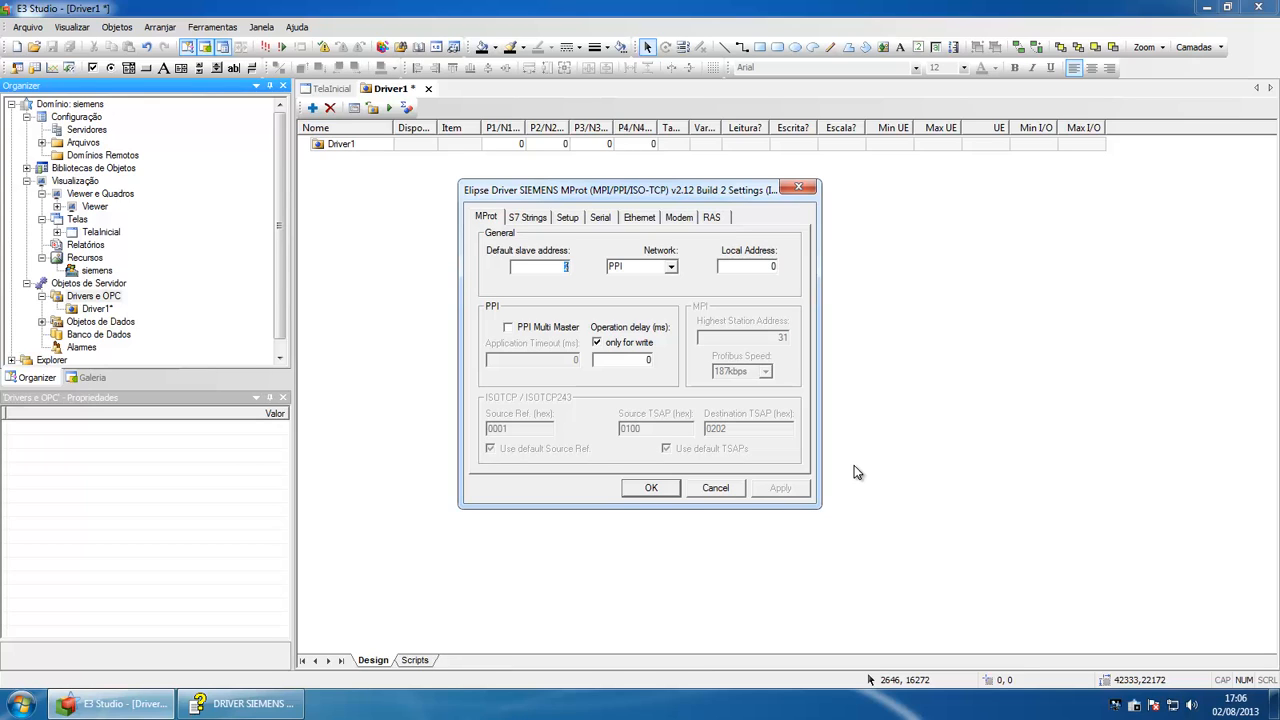
Consult the driver configuration parameters page in the DRIVER SIEMENS M-PROT manual, then return to E3 Studio
left_click(255, 708)
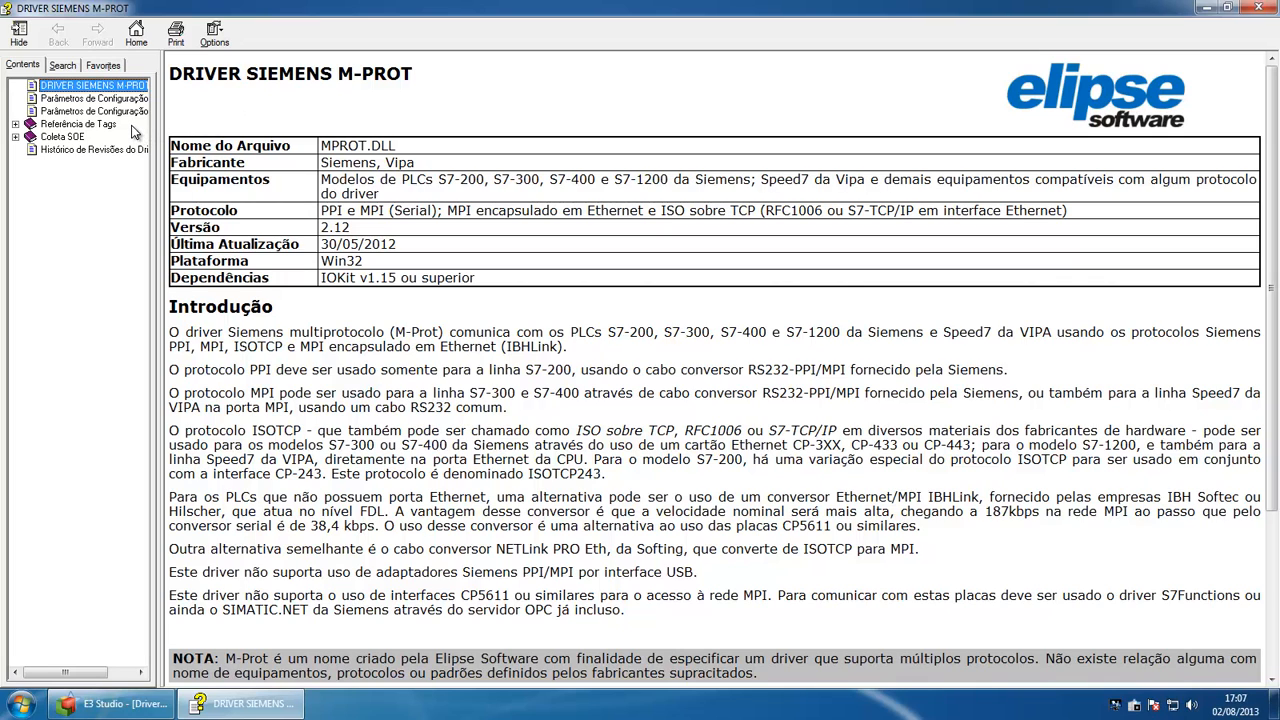
left_click(56, 100)
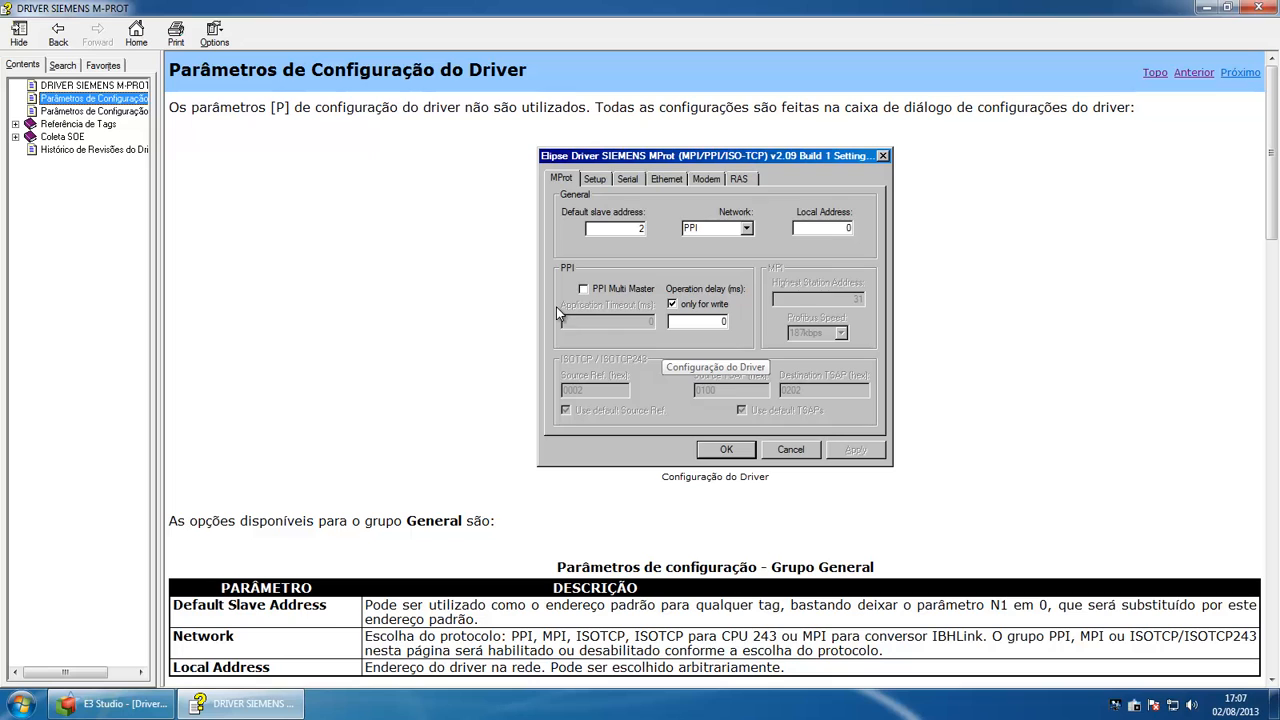
left_click(150, 704)
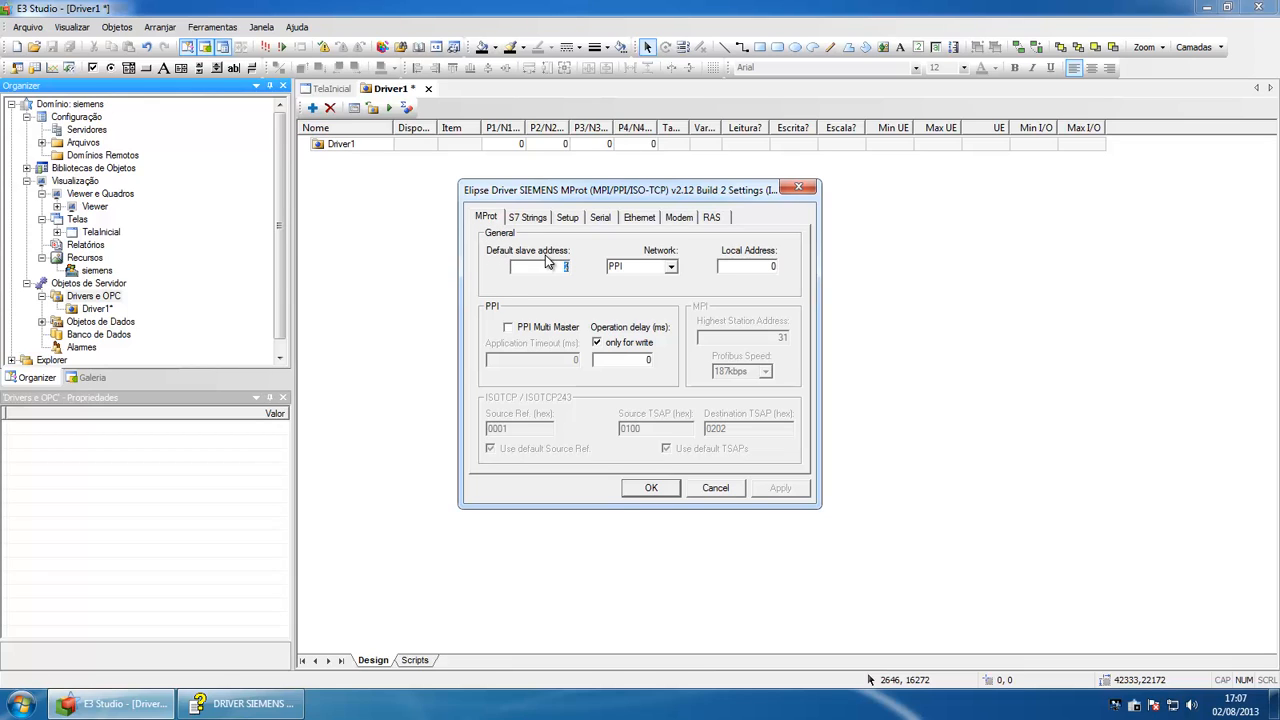
Select PPI as the driver's network and Serial as its physical layer
left_click(671, 267)
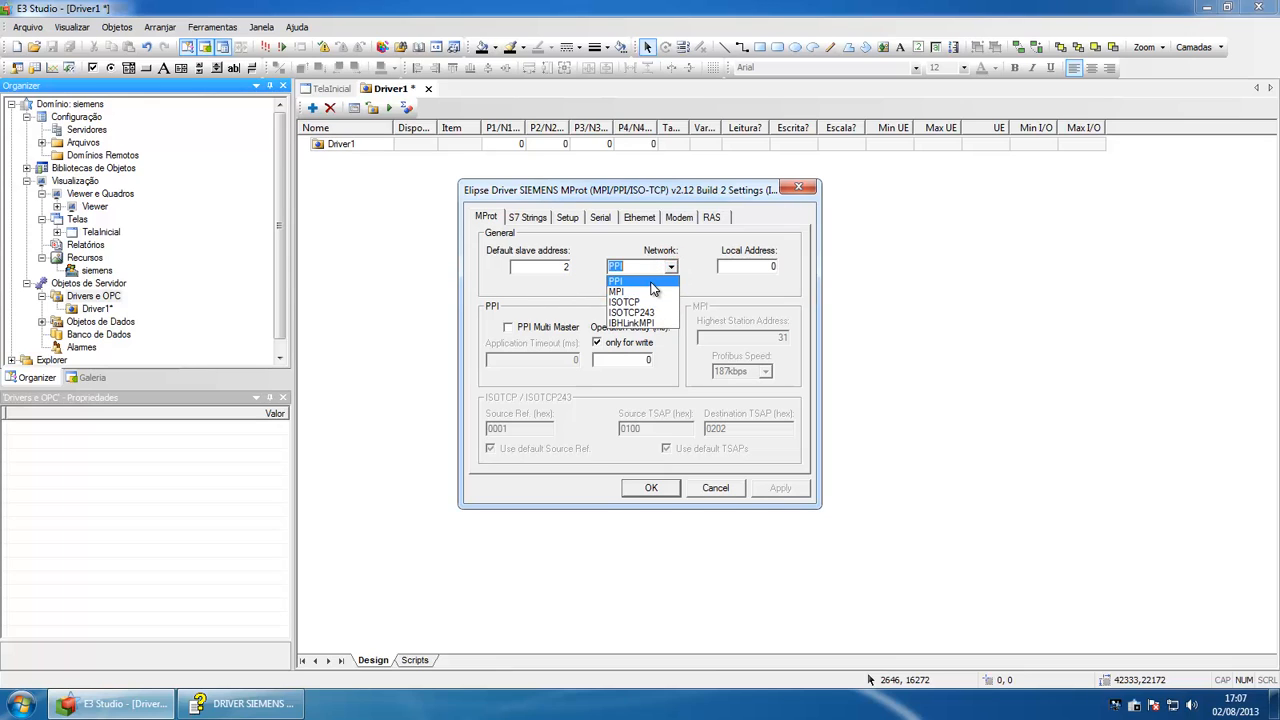
left_click(651, 283)
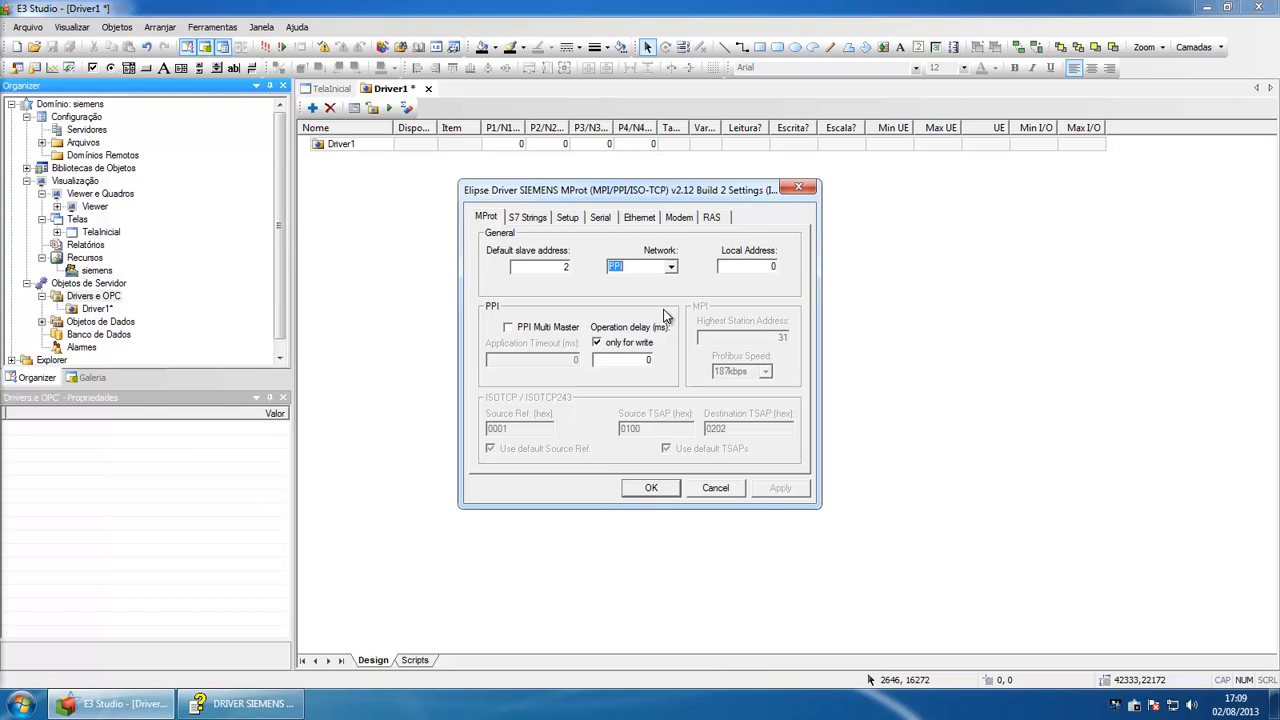
left_click(597, 342)
left_click(567, 217)
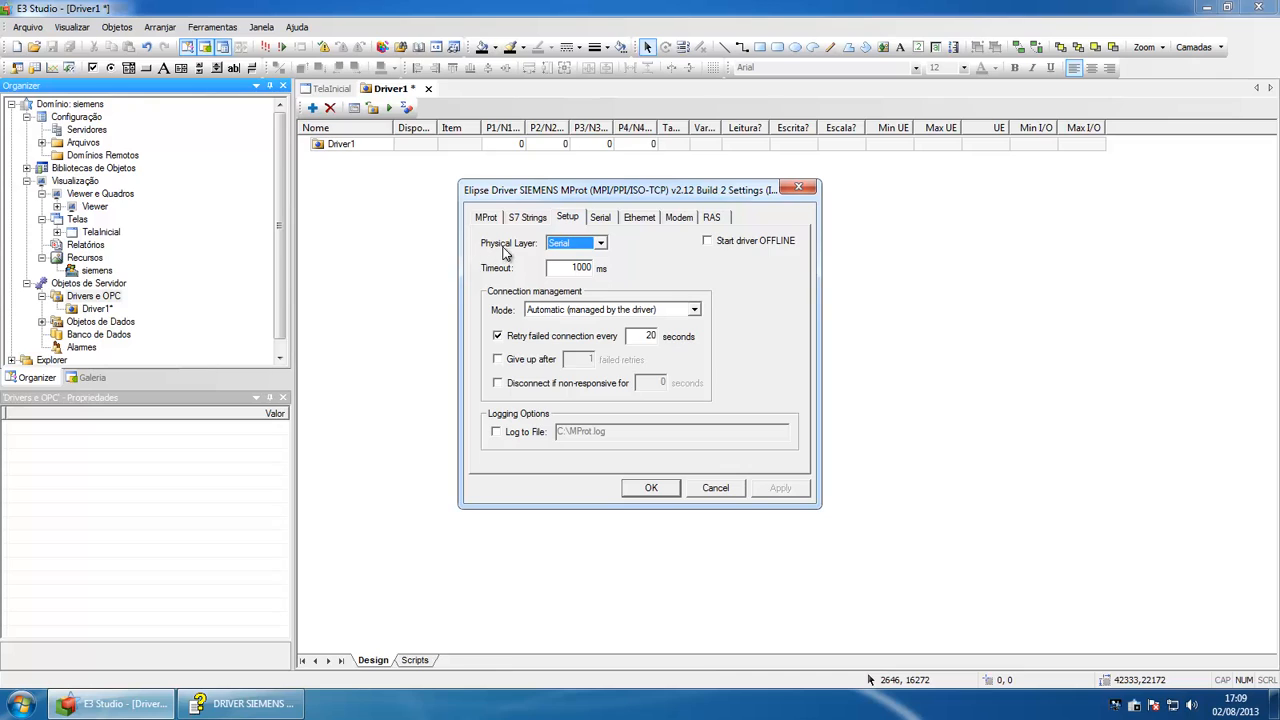
left_click(601, 243)
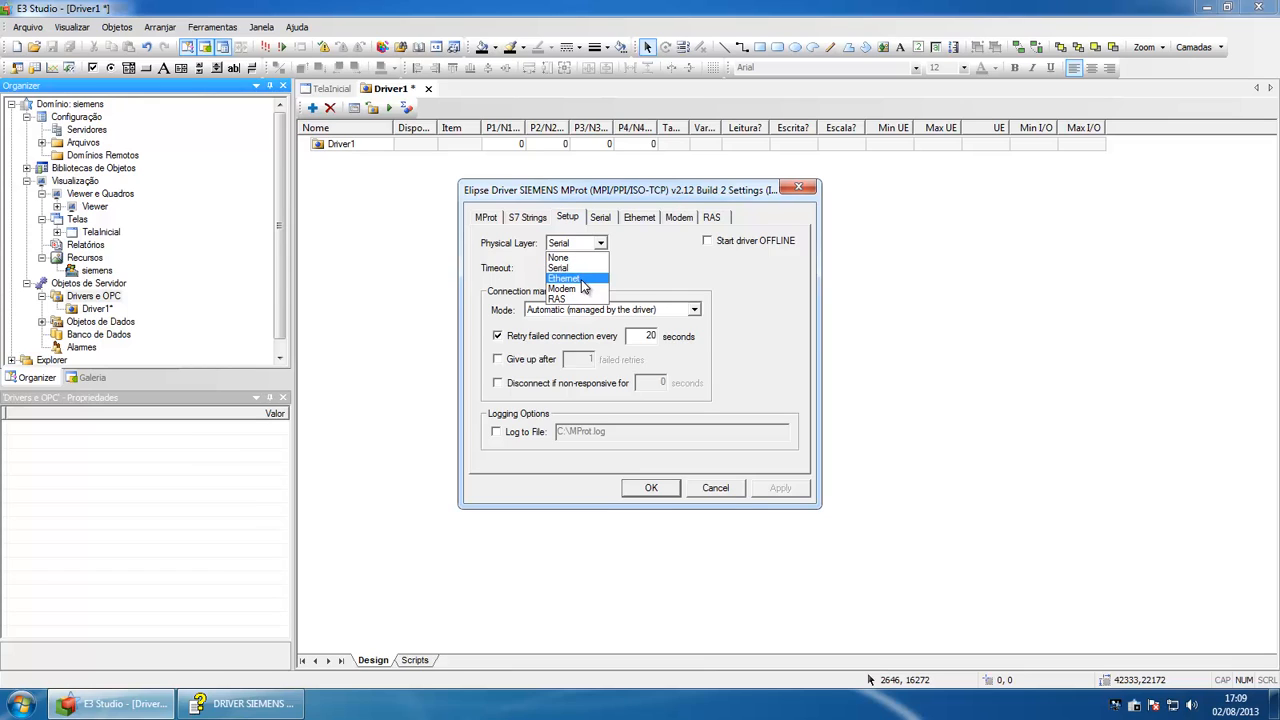
left_click(565, 270)
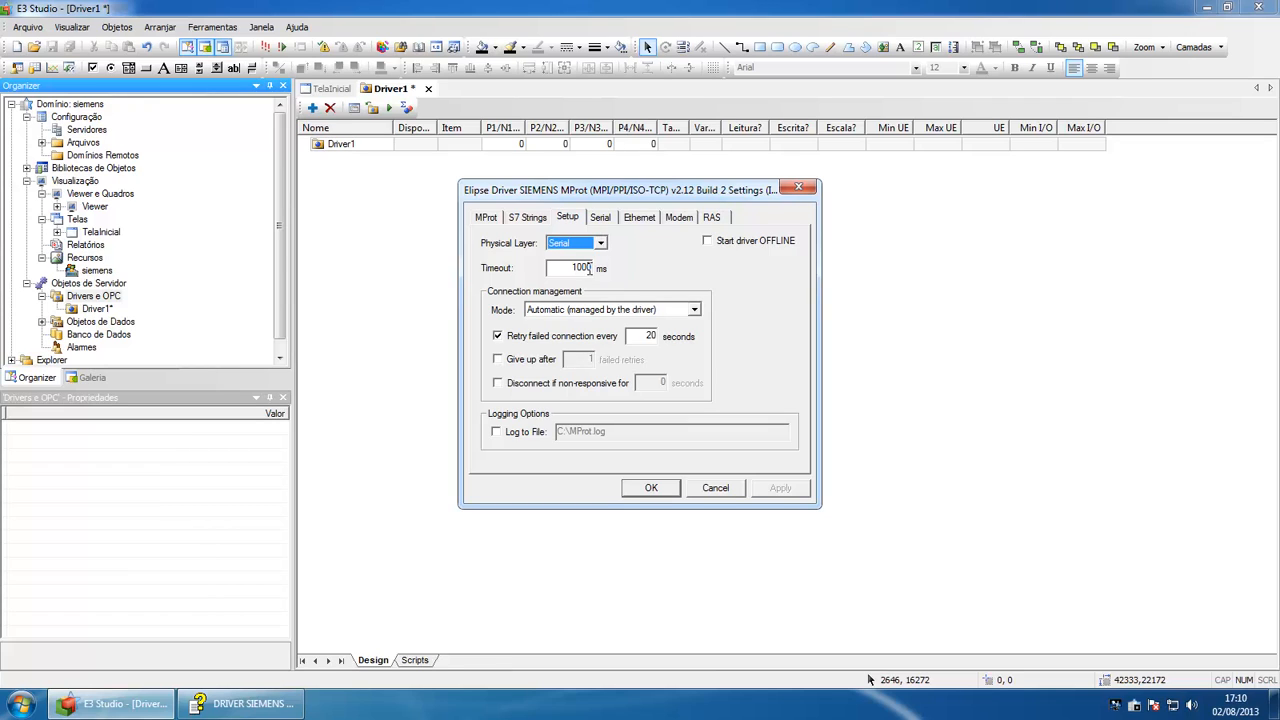
Review the driver's serial port settings, accept the driver configuration and dismiss the tag browser
left_click(601, 217)
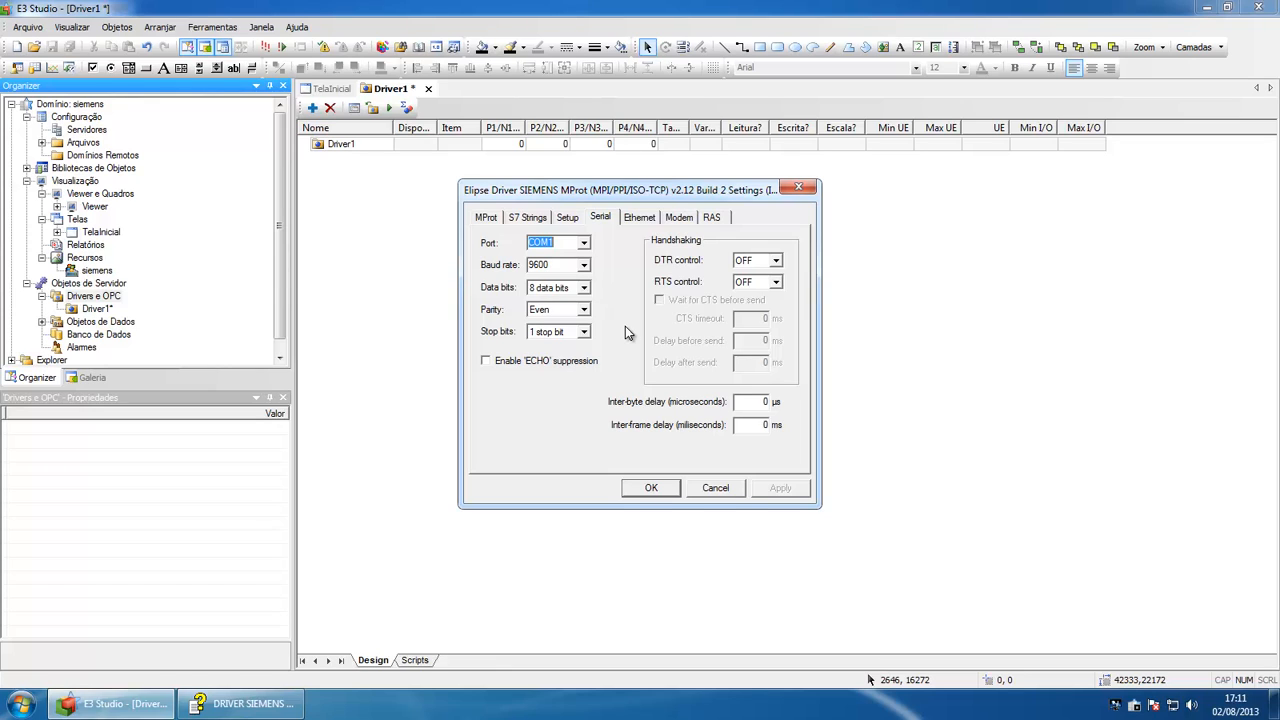
left_click(650, 487)
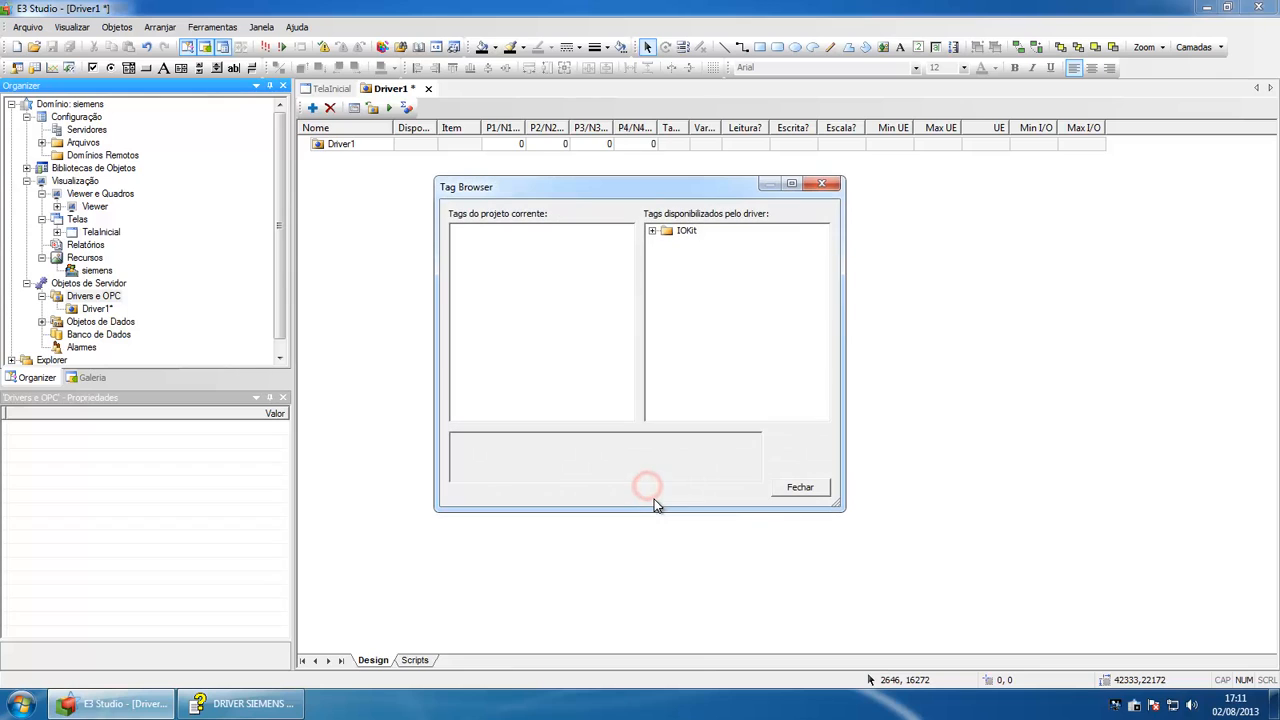
left_click(809, 490)
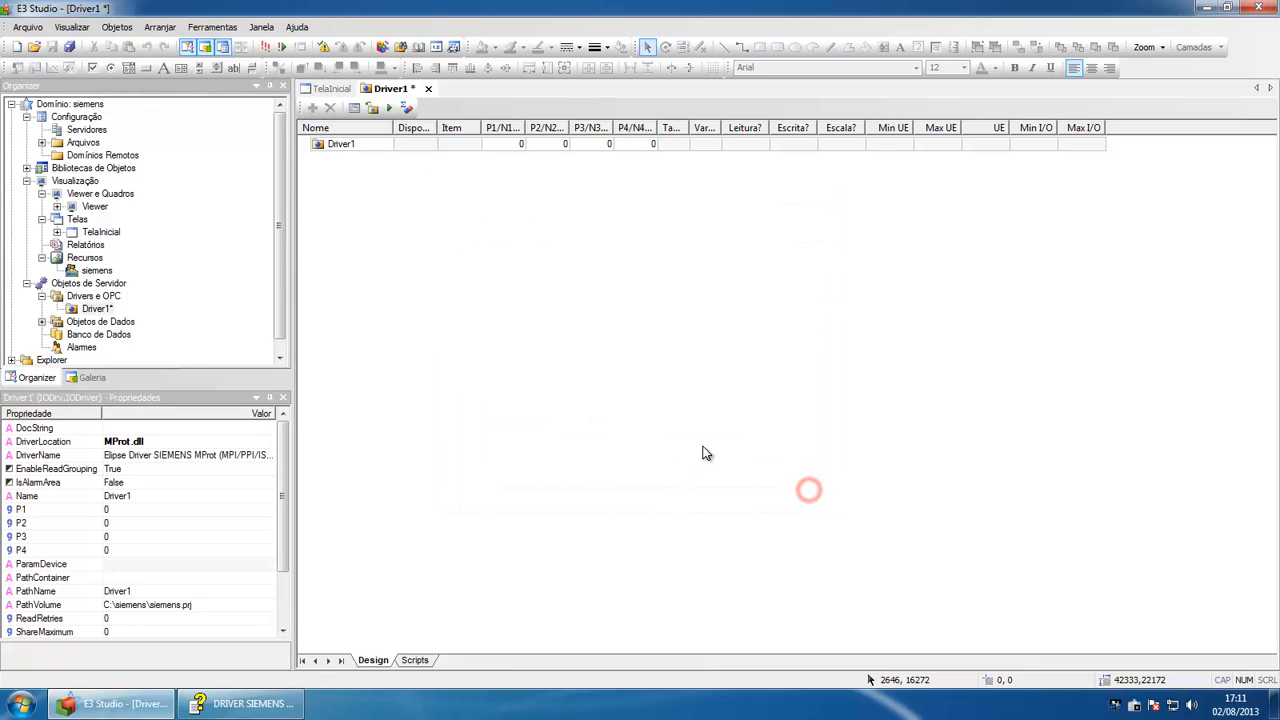
Add one communication tag named entradas to Driver1
left_click(322, 144)
left_click(312, 107)
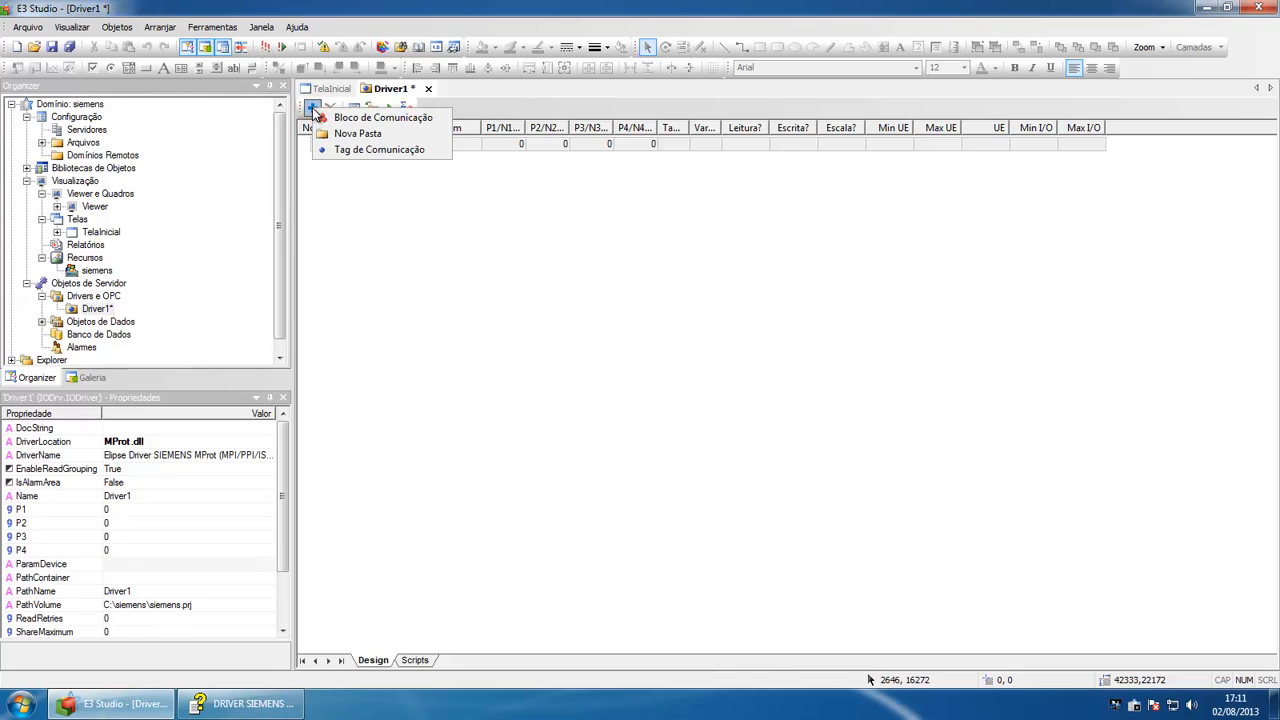
left_click(380, 152)
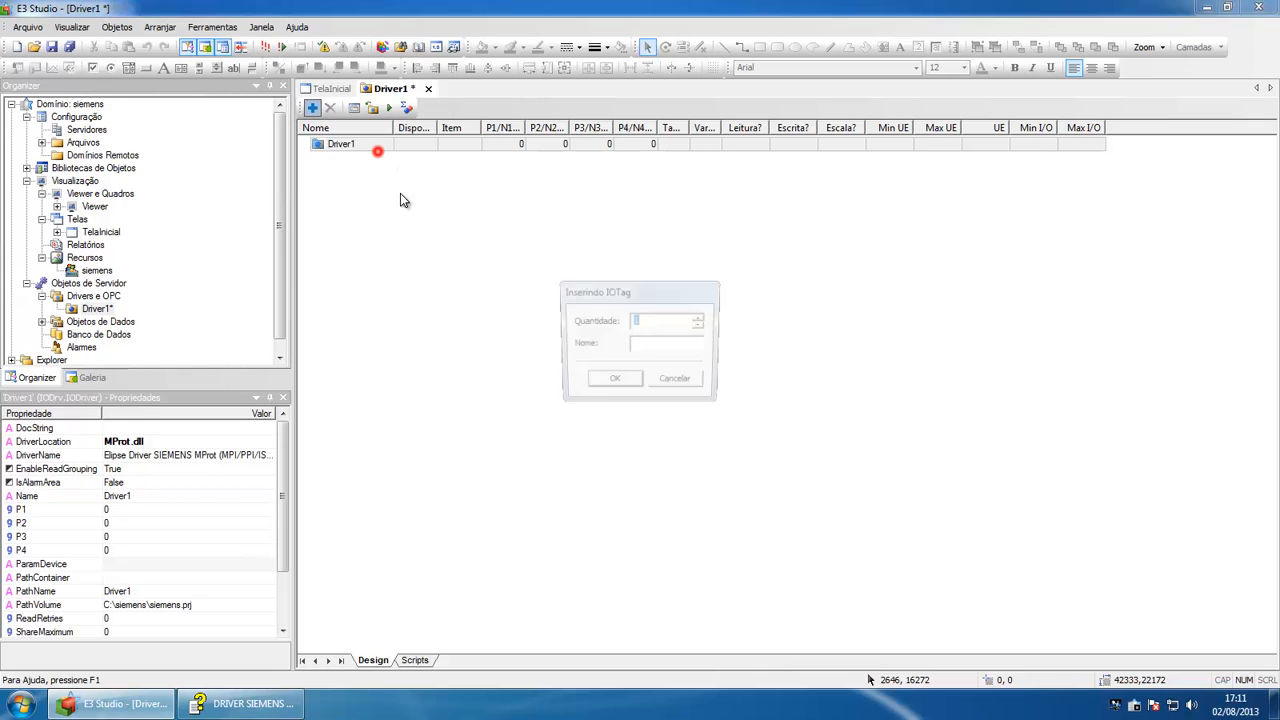
left_click(645, 347)
type("enc")
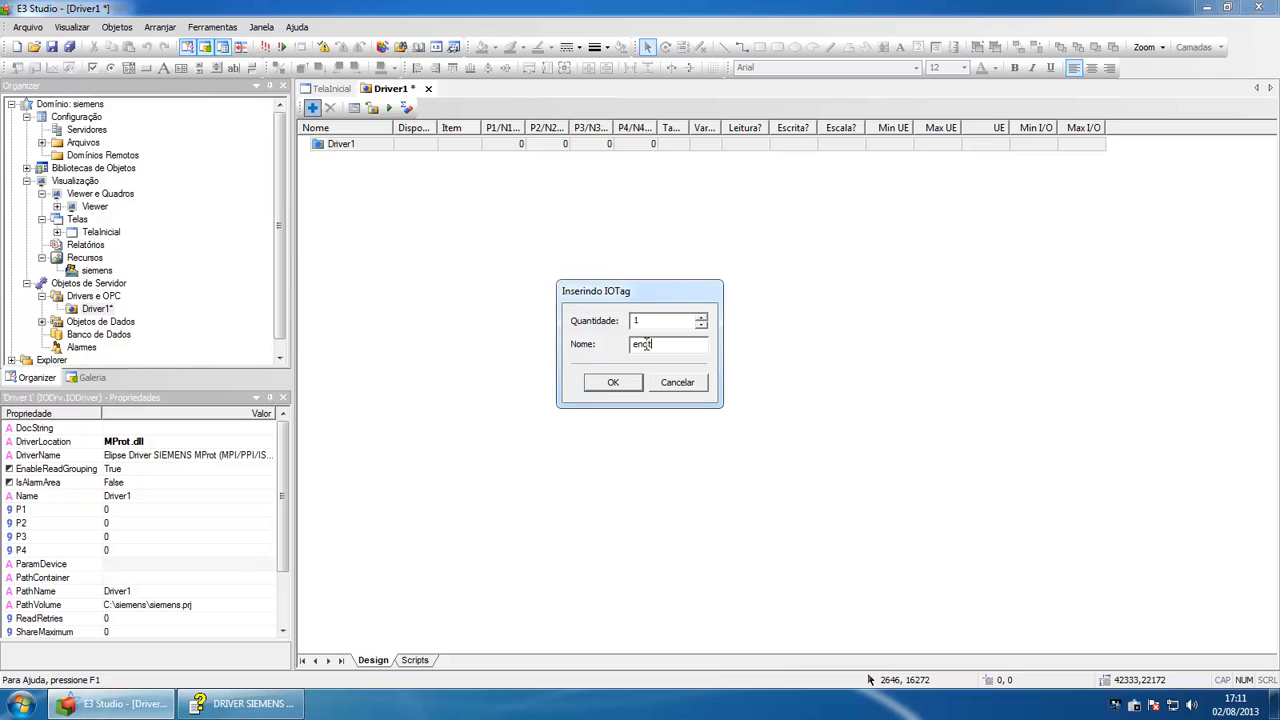
type("radas")
key("Return")
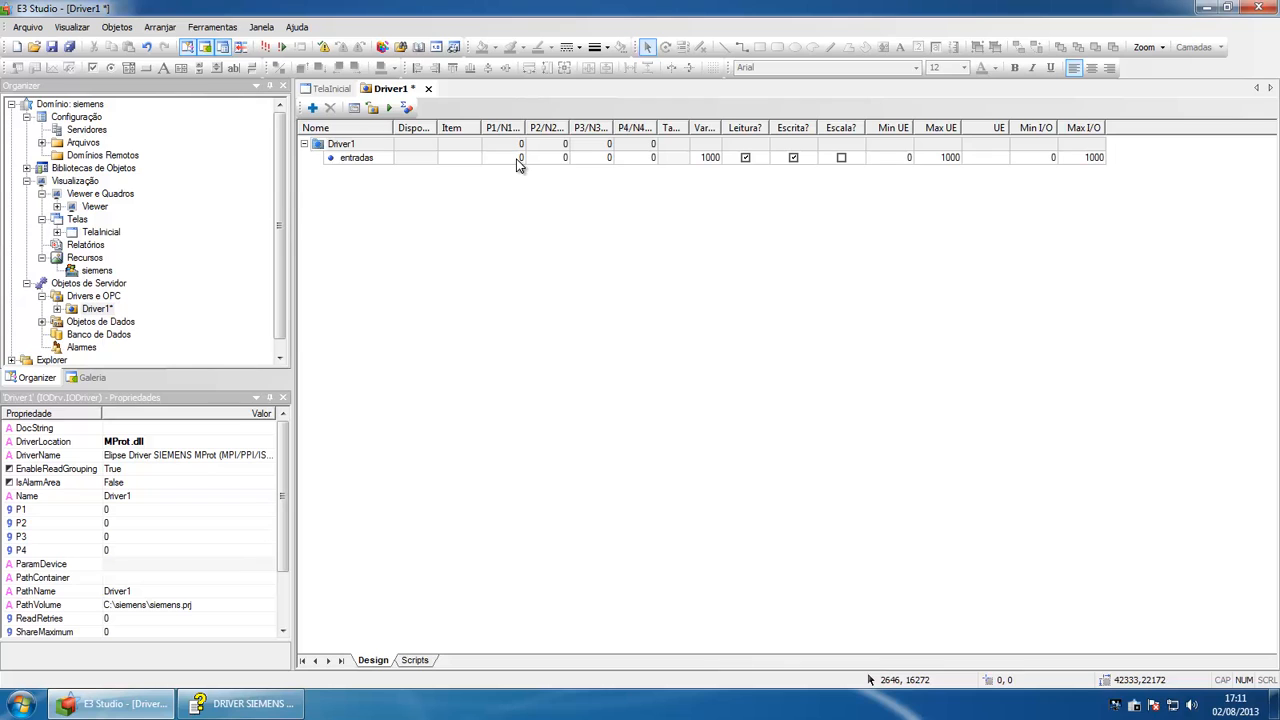
Look up the standard addressing page for N/B parameters under the tag reference in the DRIVER SIEMENS M-PROT manual
left_click(243, 705)
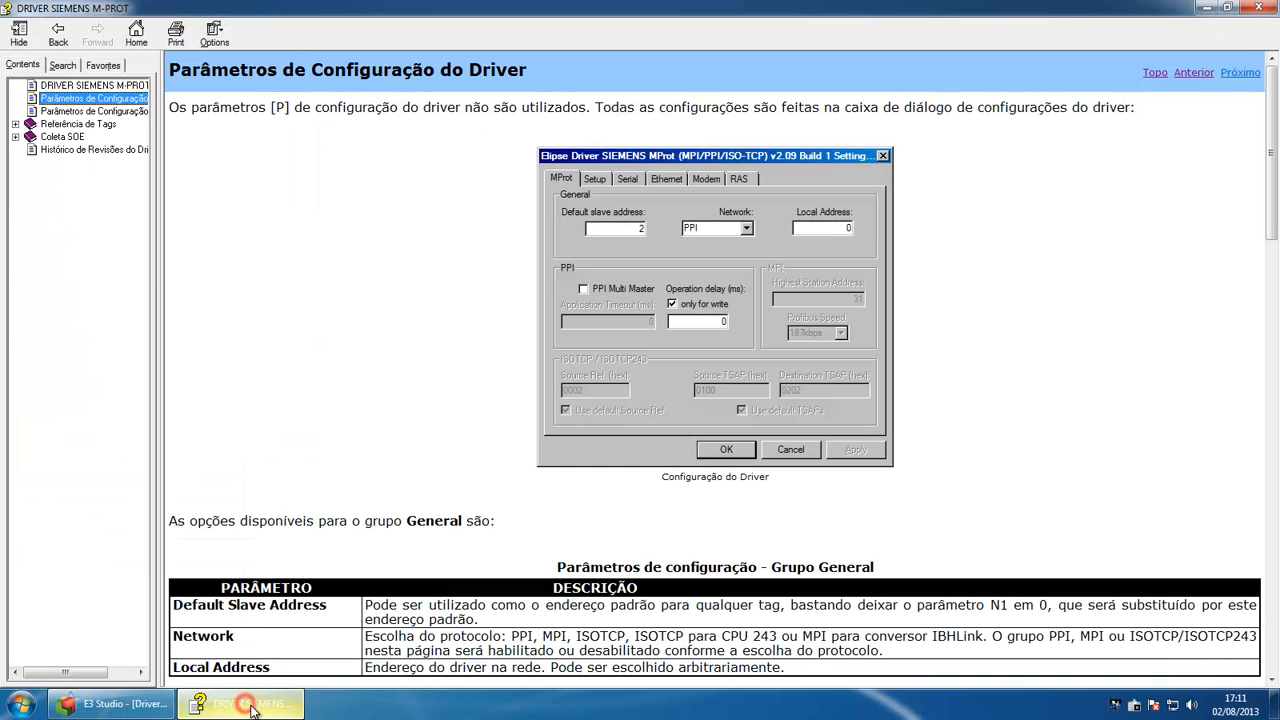
left_click(15, 124)
left_click(66, 150)
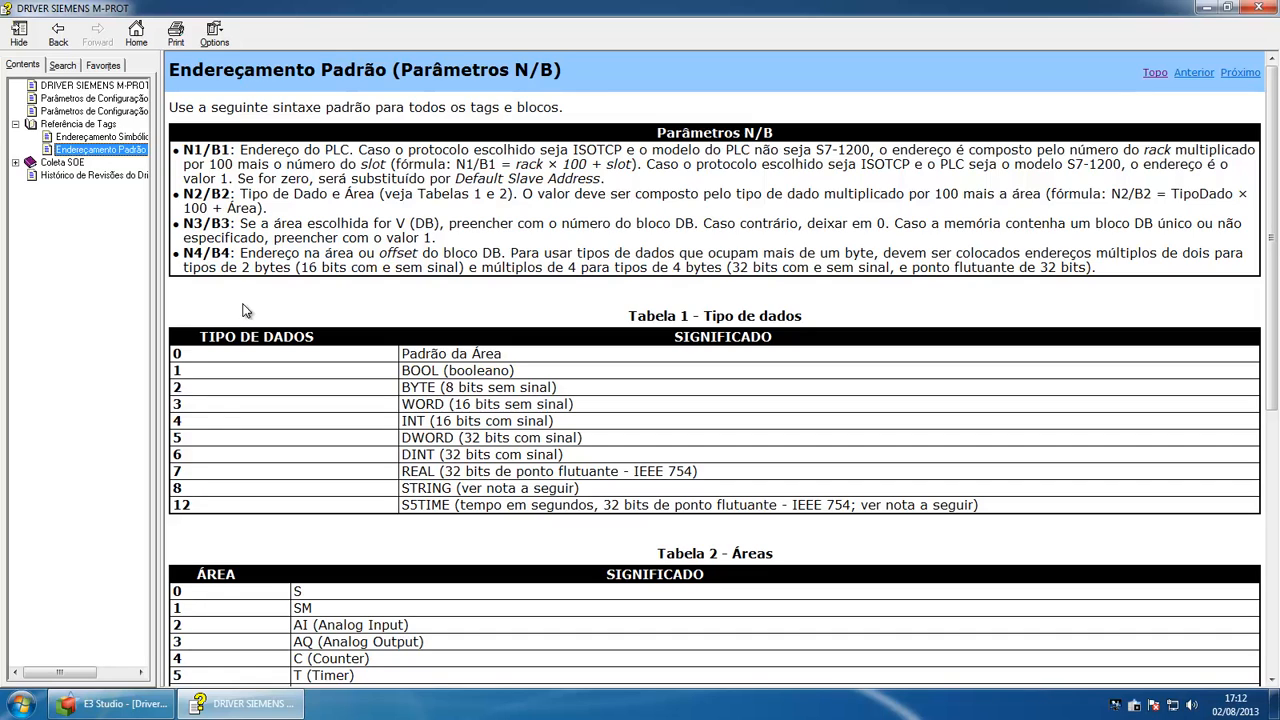
Return to E3 Studio, check the default slave address in Driver1's settings and accept the dialog
key("alt+Tab")
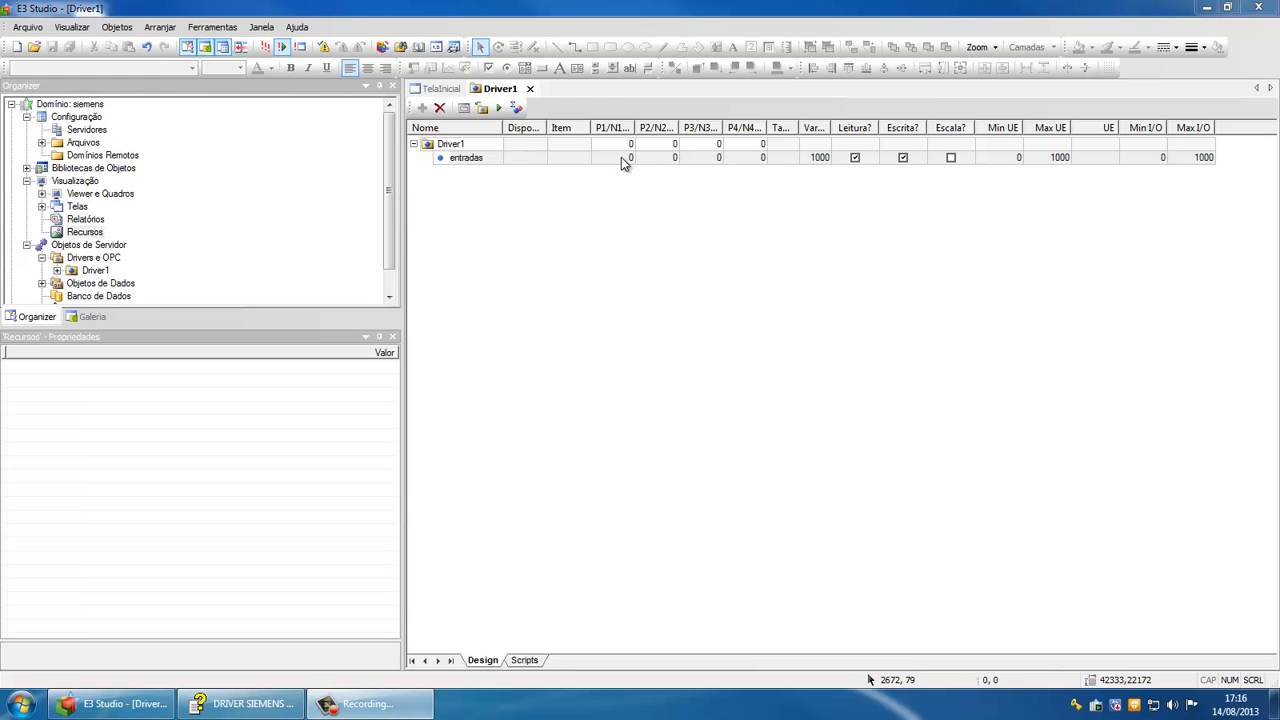
left_click(478, 110)
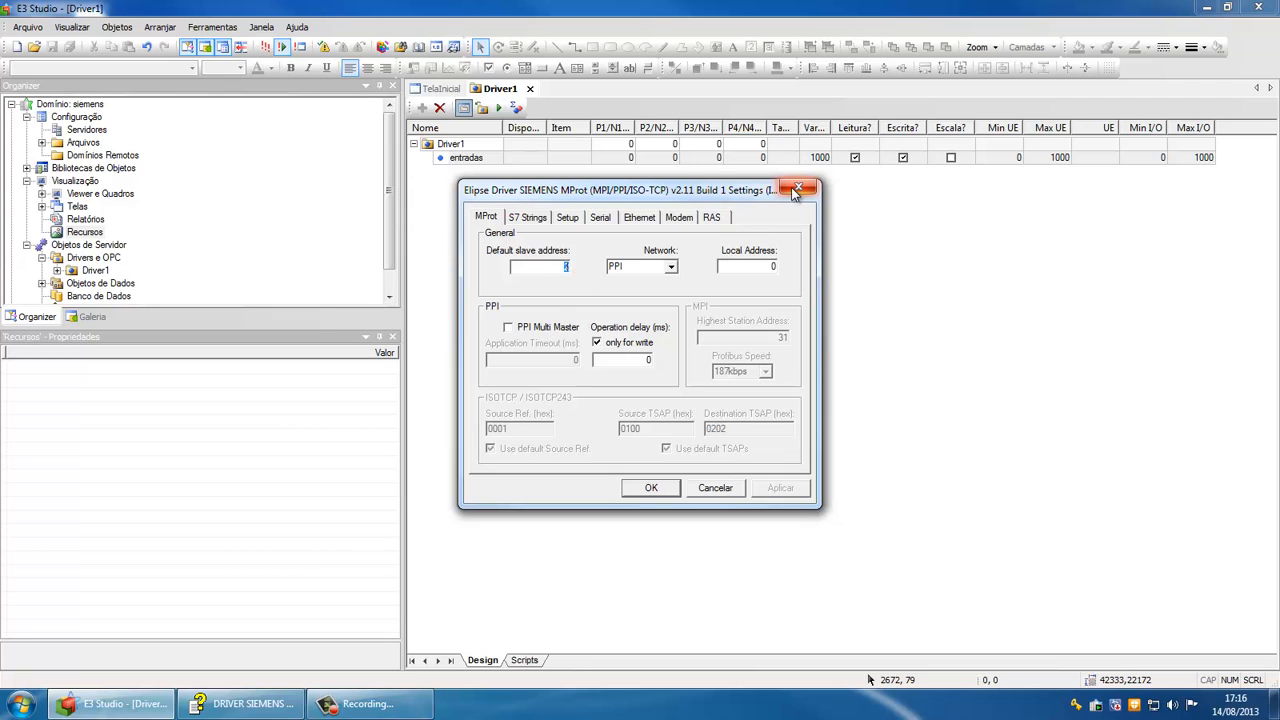
left_click(645, 488)
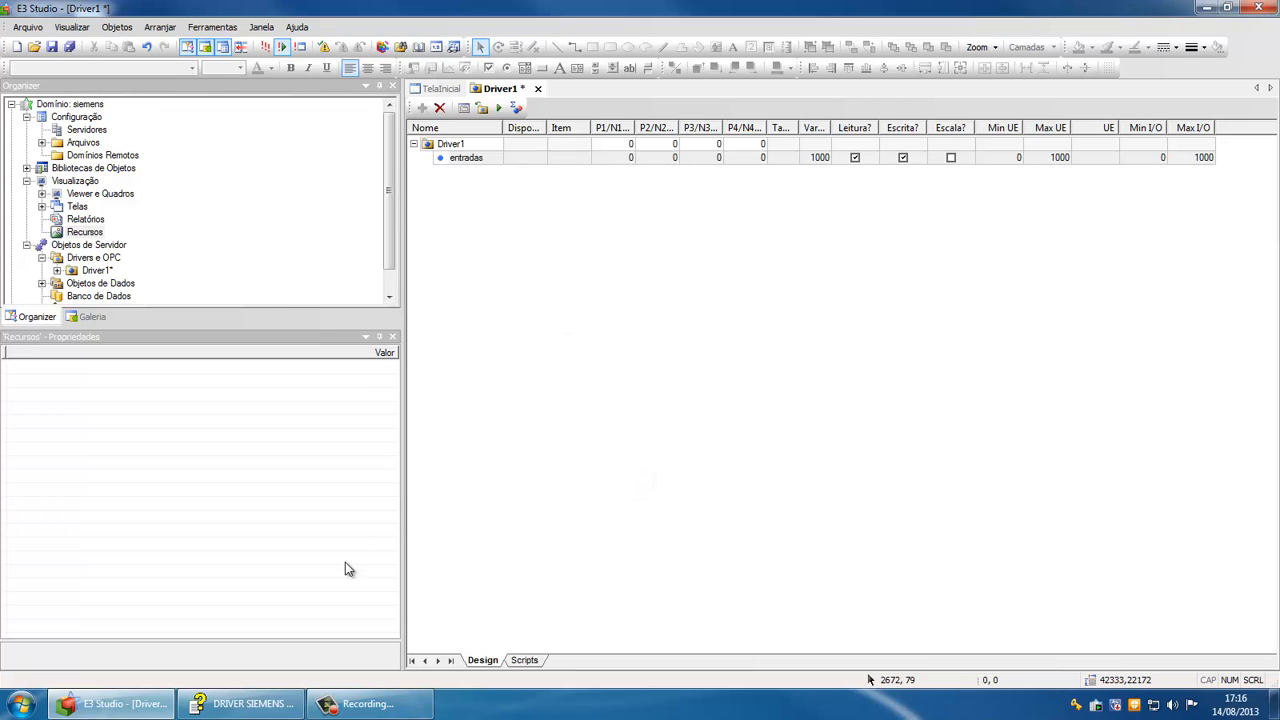
Examine the N2 formula in the DRIVER SIEMENS M-PROT manual and look up the BYTE data type and digital input area codes
left_click(240, 704)
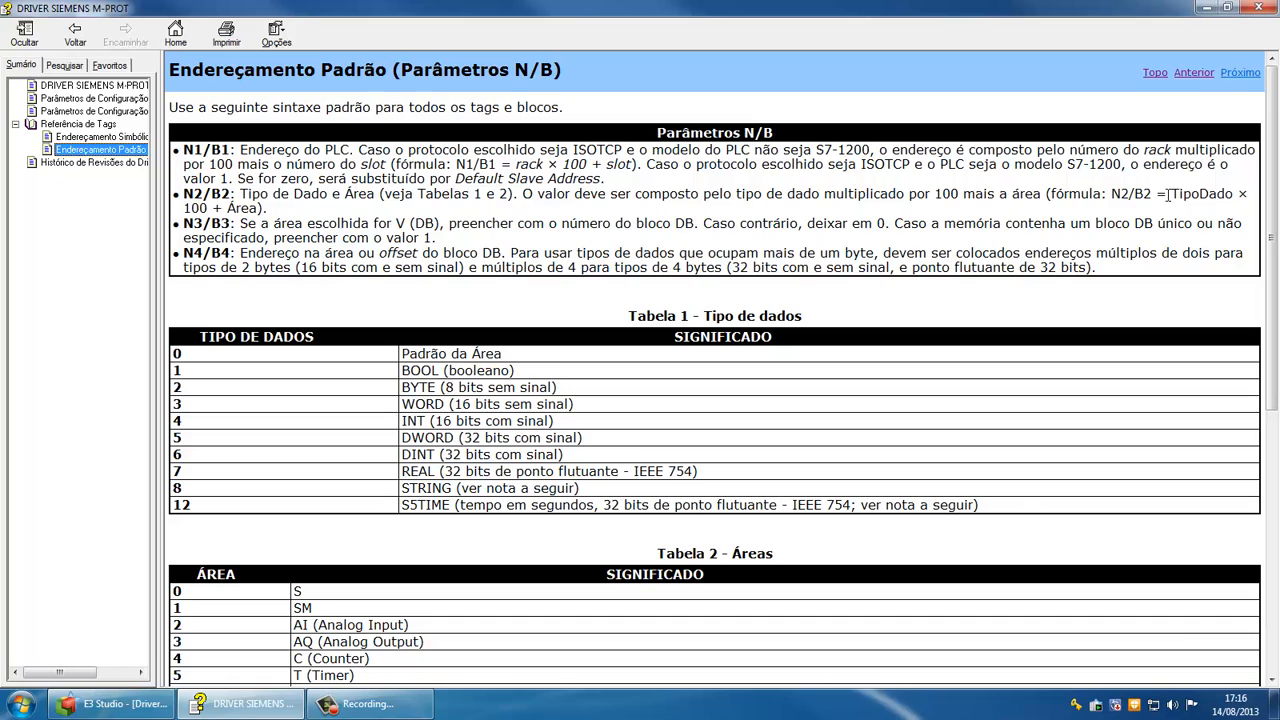
left_click_drag(1168, 193, 1239, 205)
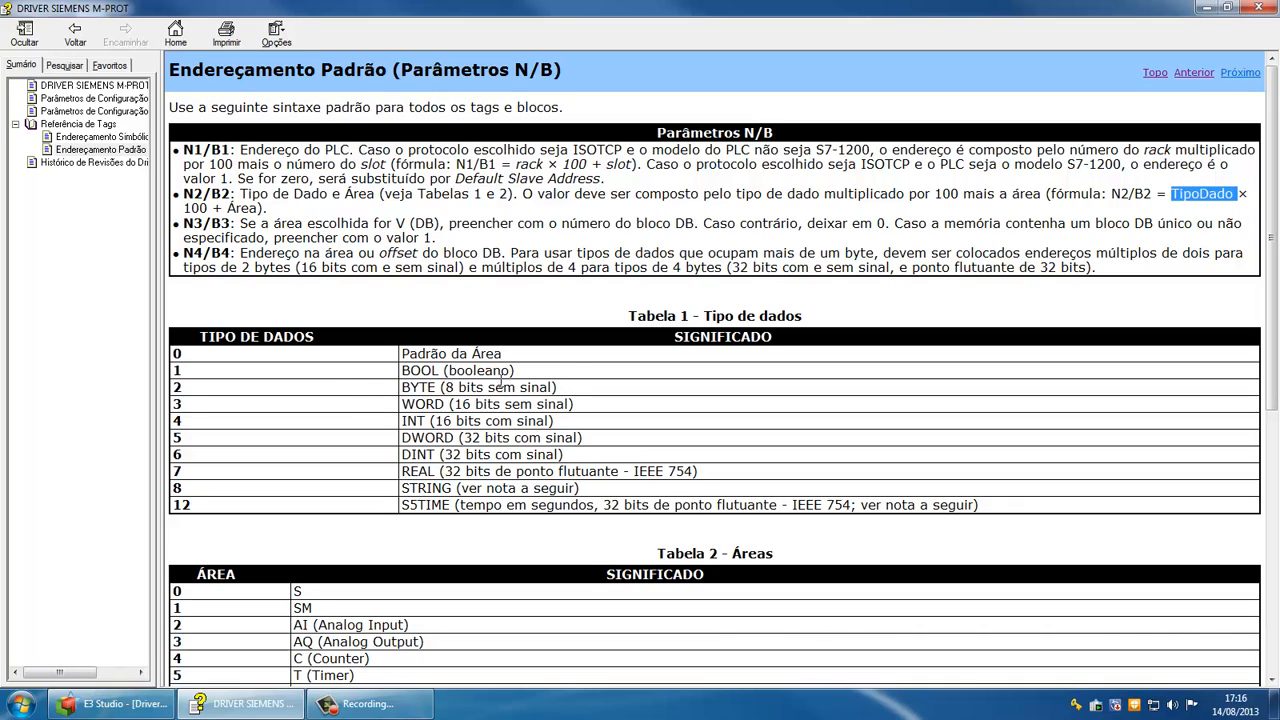
left_click_drag(565, 390, 413, 402)
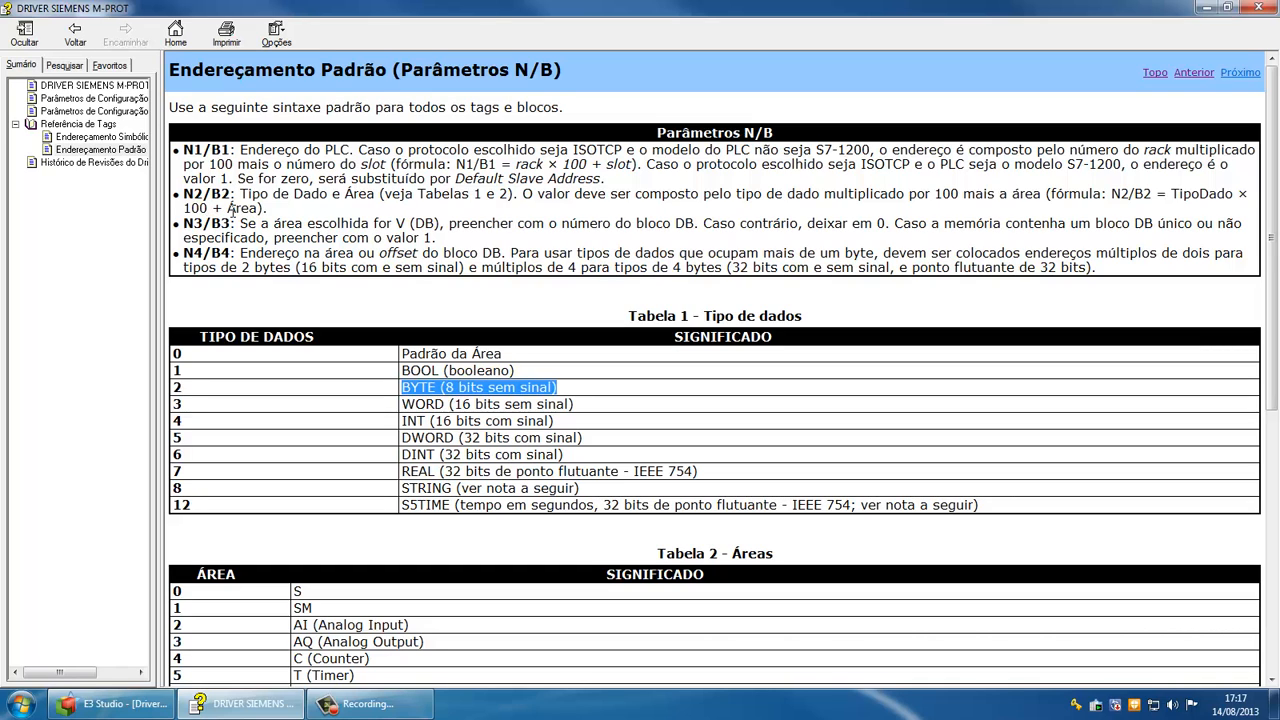
scroll(344, 456, "down", 3)
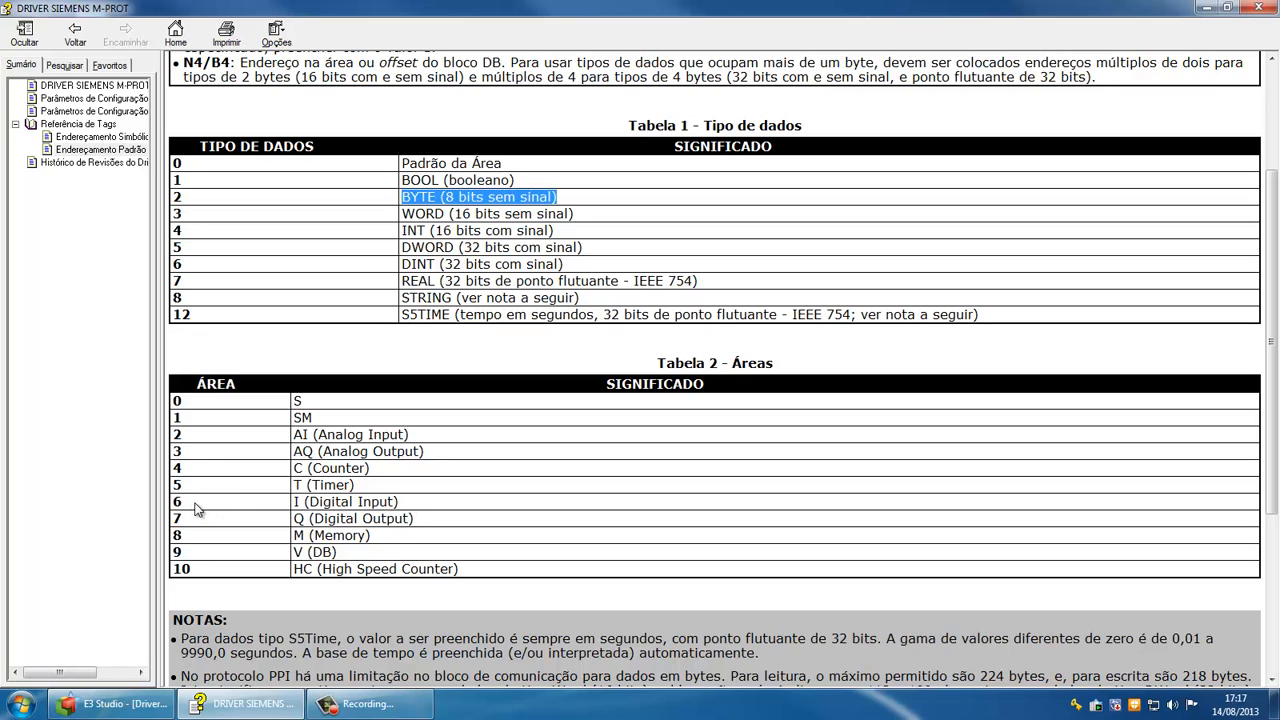
Switch to E3 Studio and set the N2 parameter of the entradas tag to 206
left_click(112, 704)
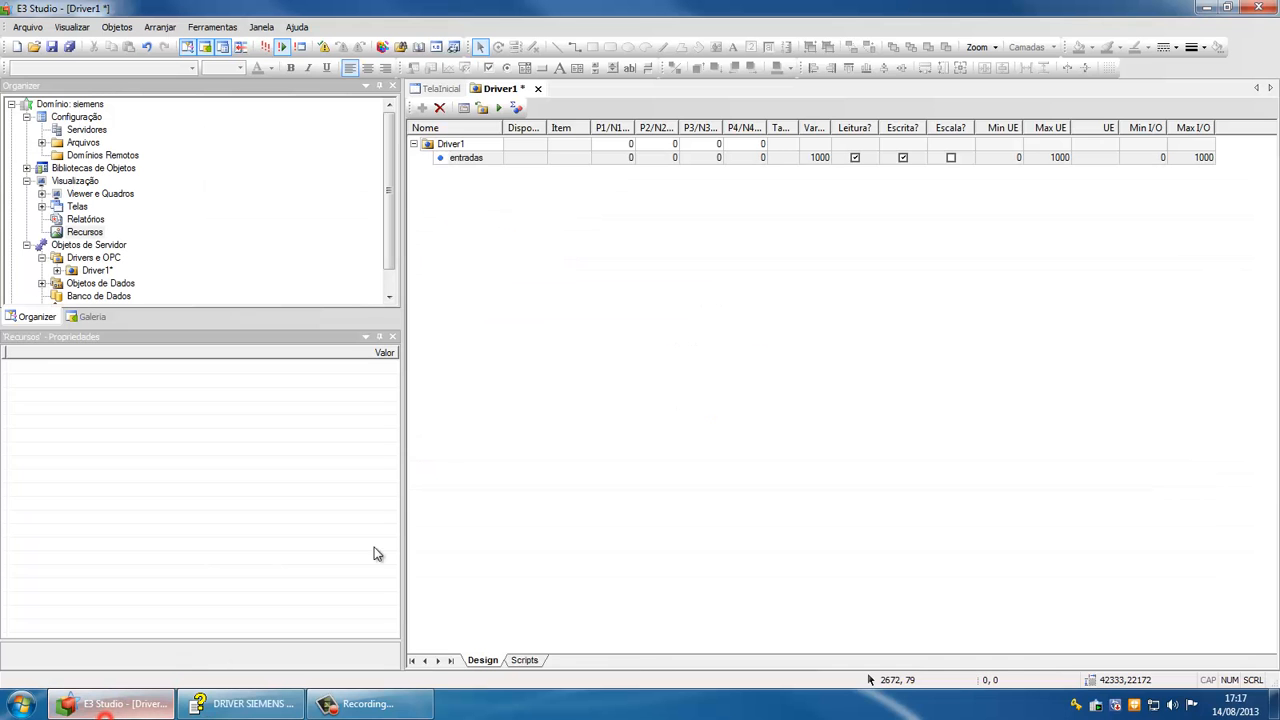
left_click(673, 157)
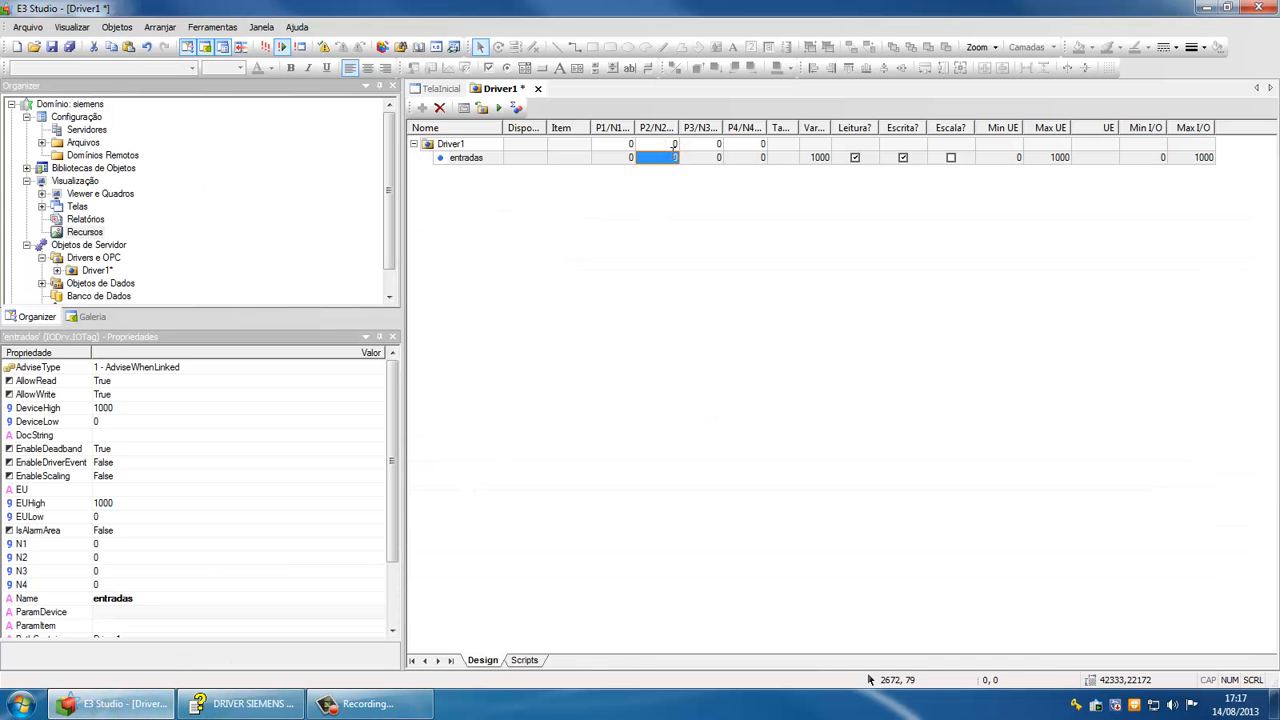
type("206")
key("Tab")
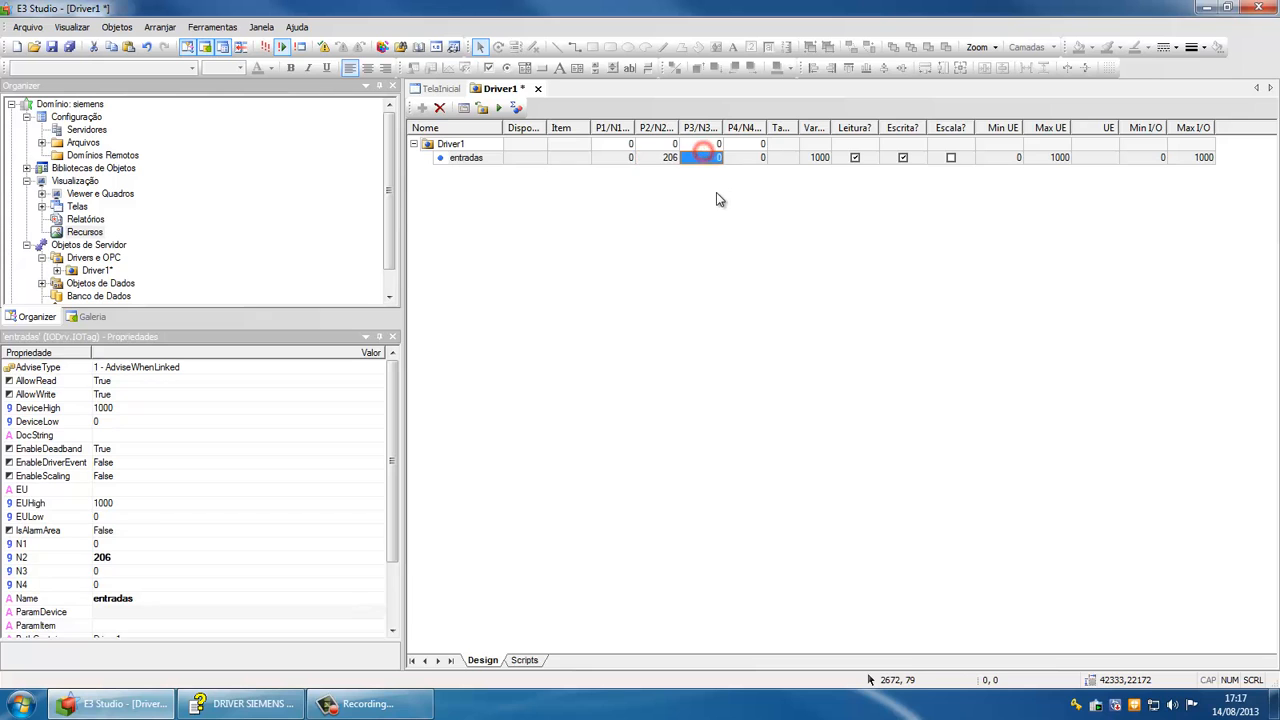
Read the N3 and N4 addressing rules in the DRIVER SIEMENS M-PROT manual
left_click(287, 692)
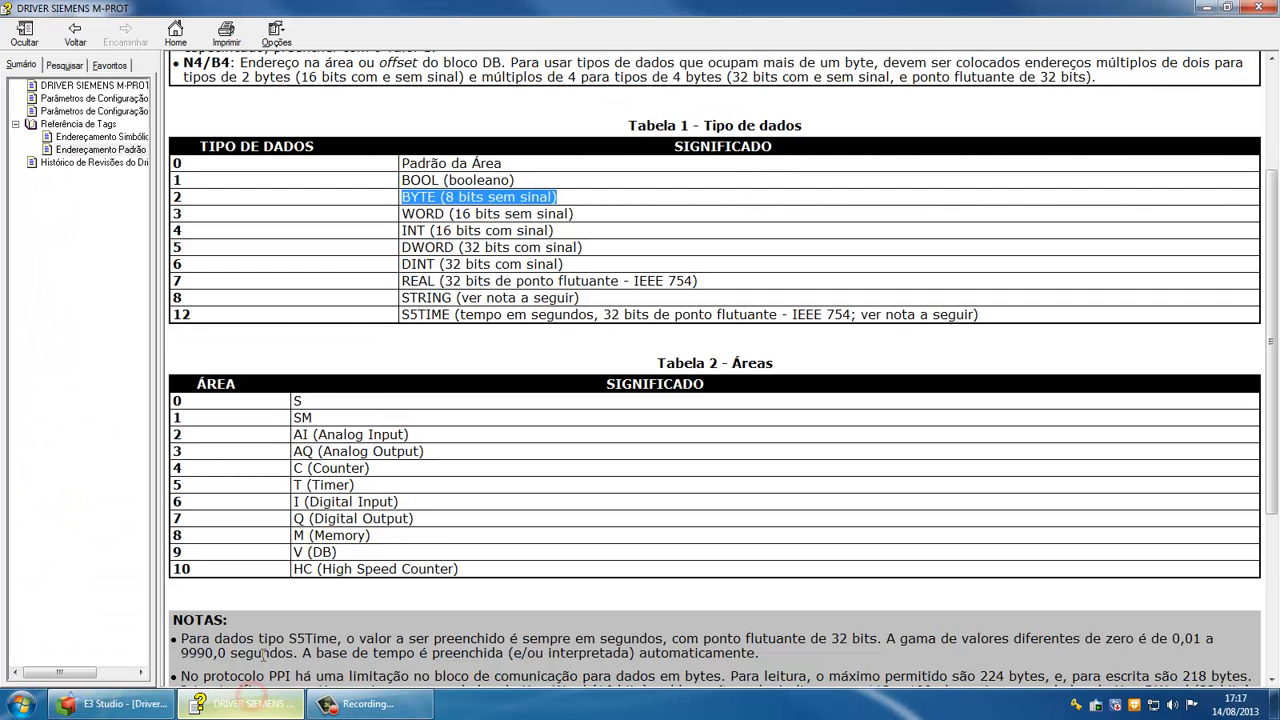
left_click(358, 200)
scroll(366, 215, "up", 3)
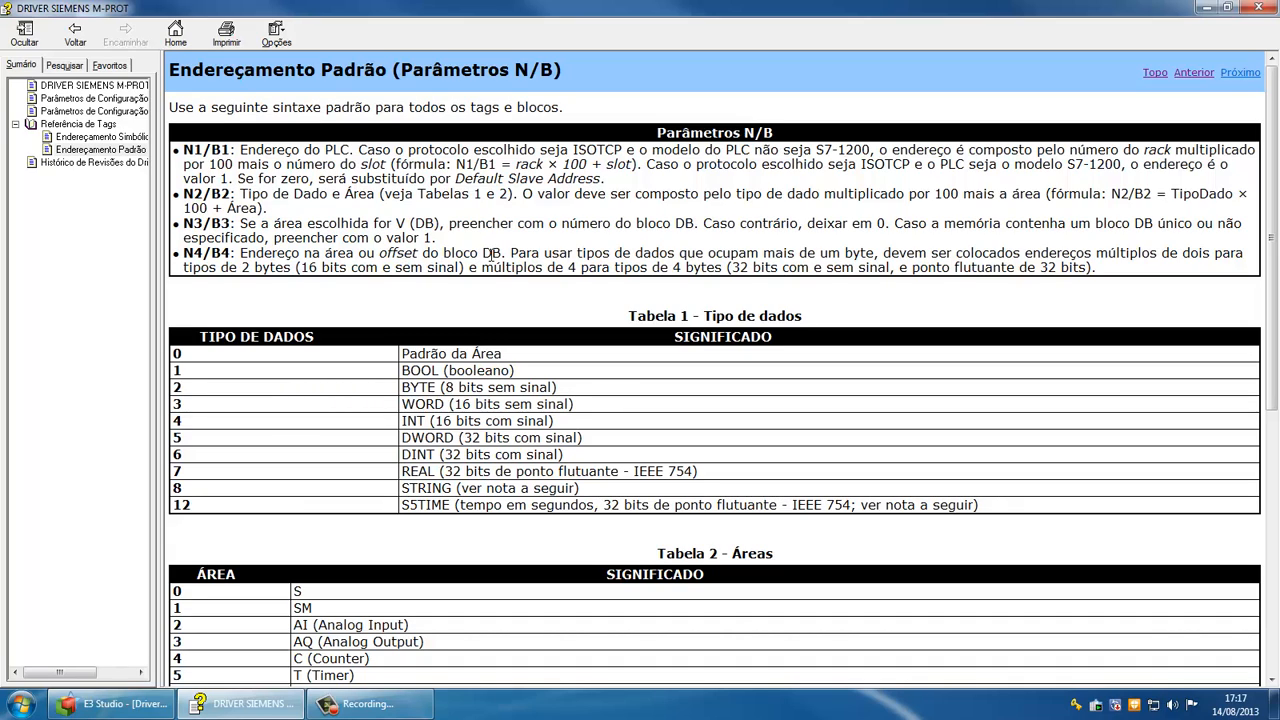
Return to E3 Studio and select the N4 parameter of the entradas tag
key("alt+Tab")
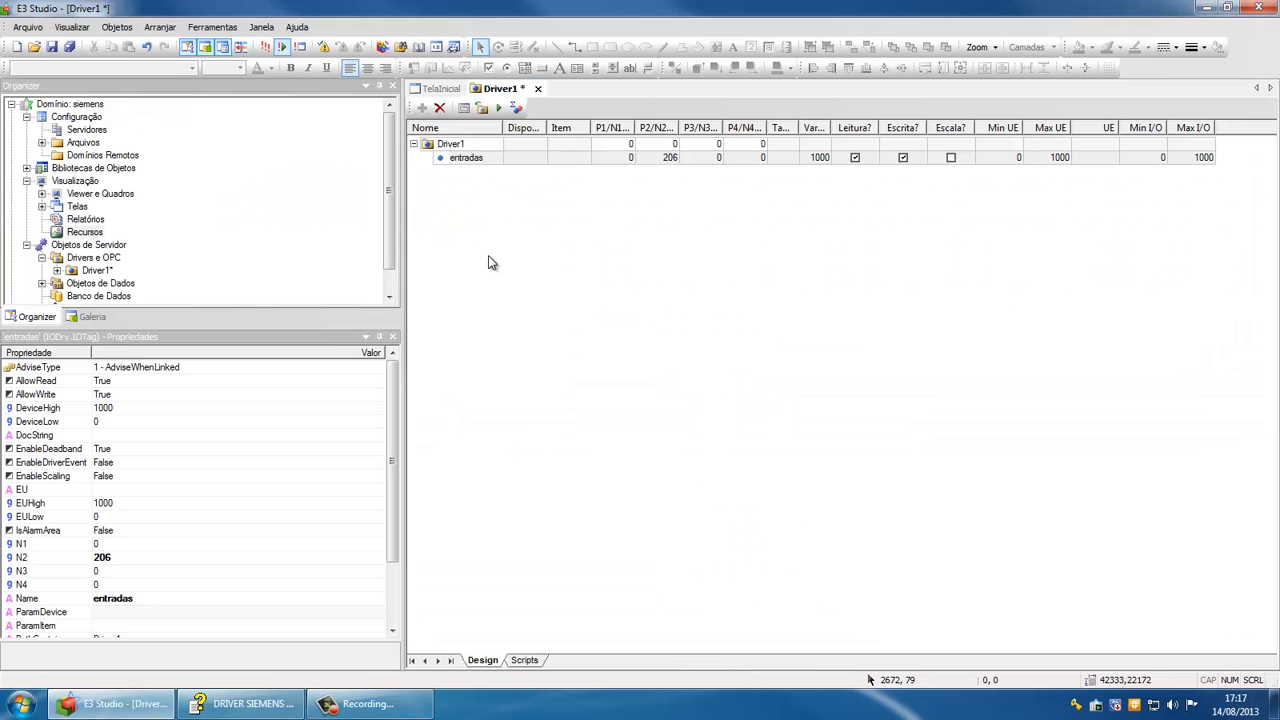
left_click(761, 154)
left_click(757, 146)
left_click(748, 157)
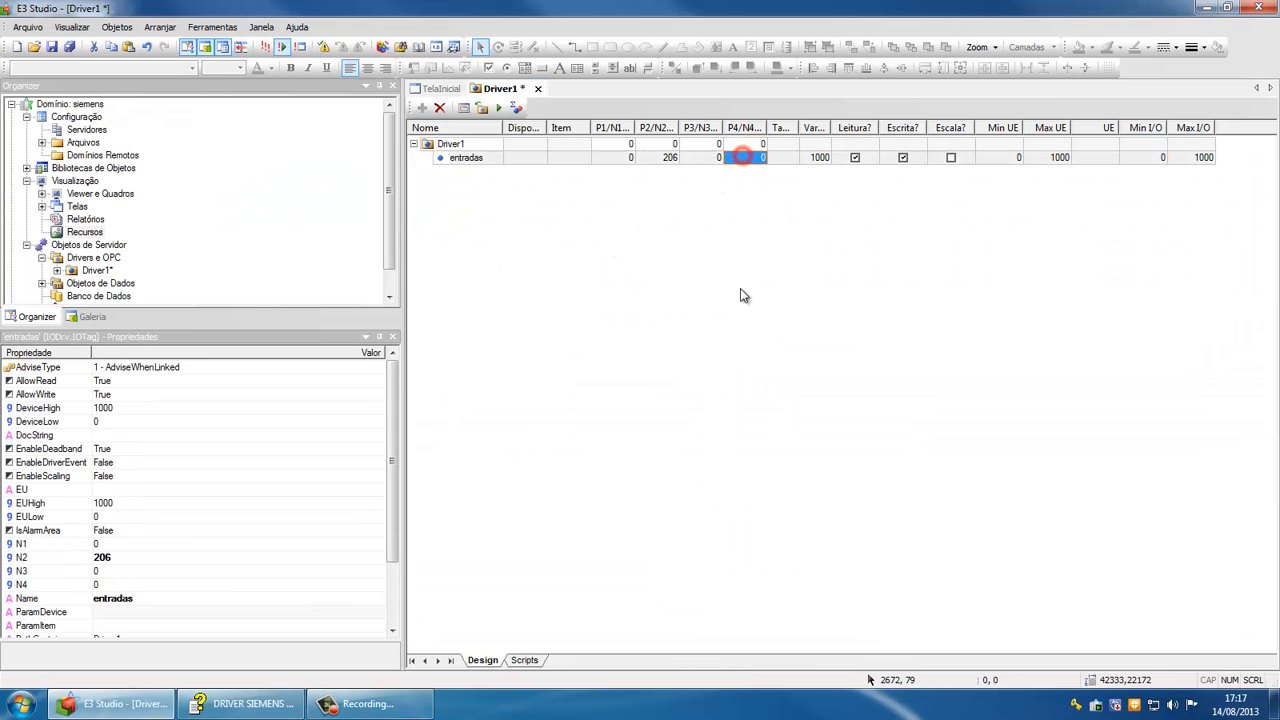
Activate the Driver1 communication to check the reading of the entradas tag, and deactivate it
left_click(501, 112)
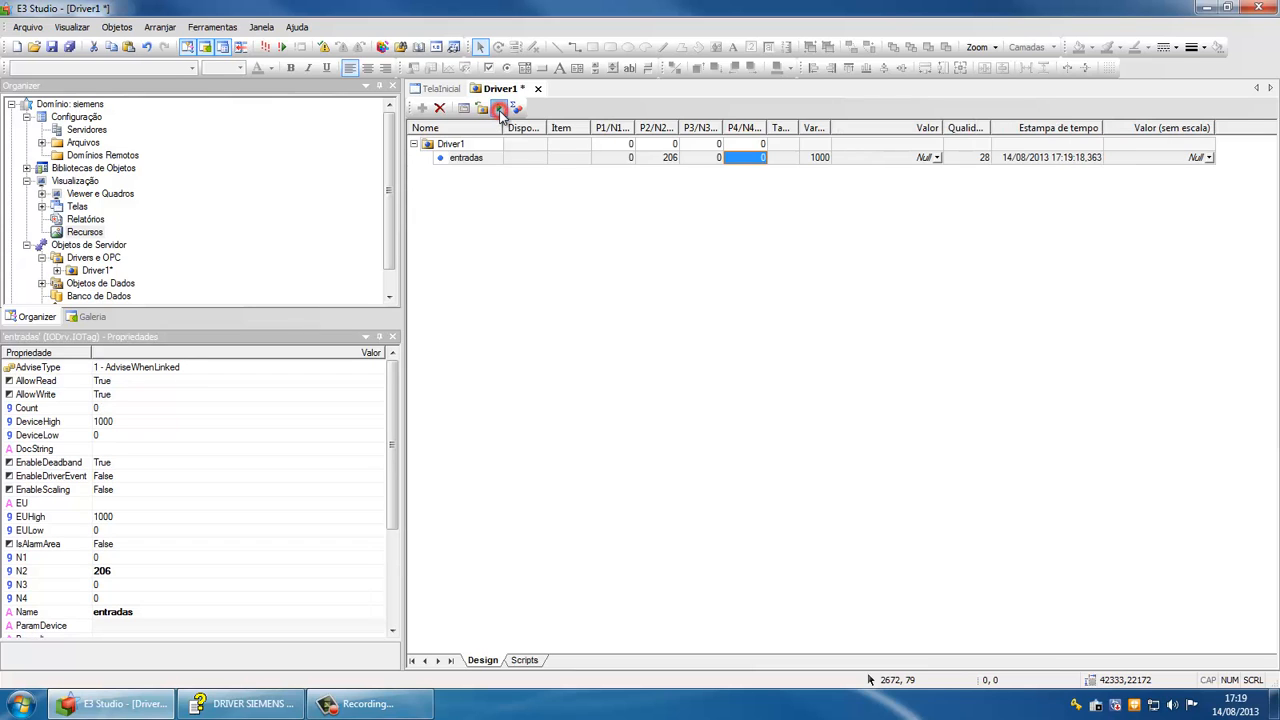
left_click(501, 112)
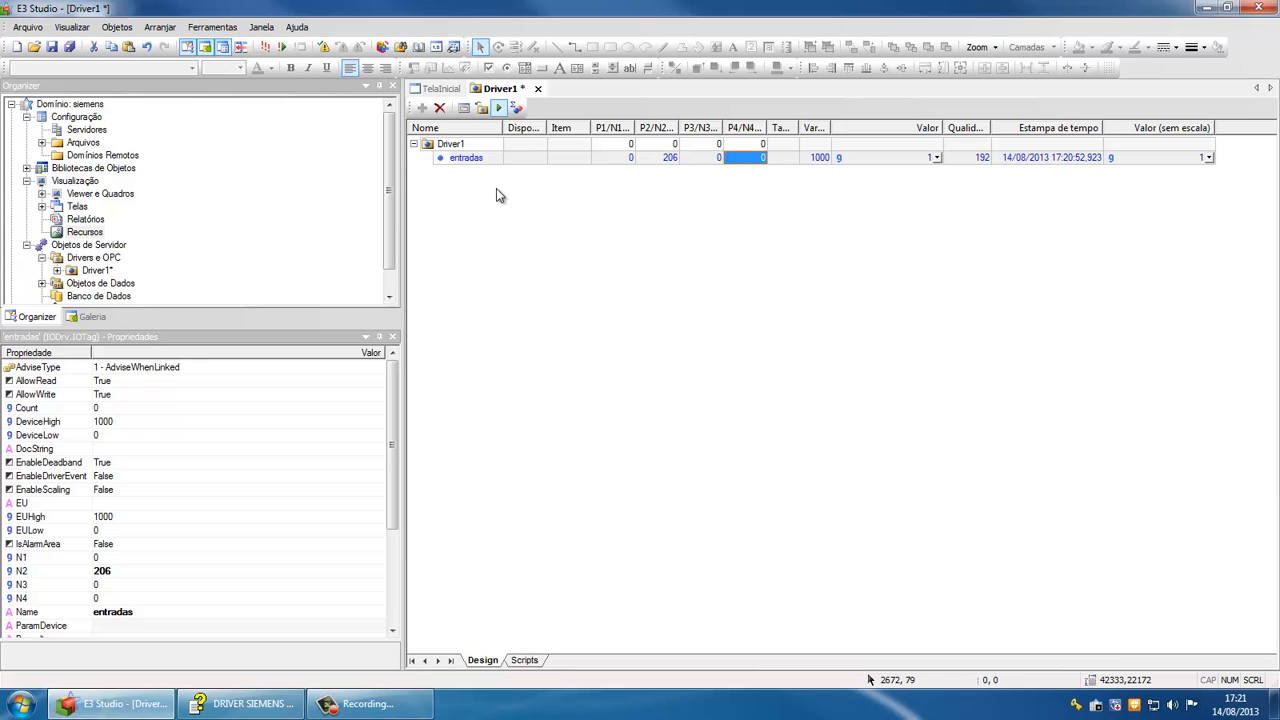
left_click(499, 108)
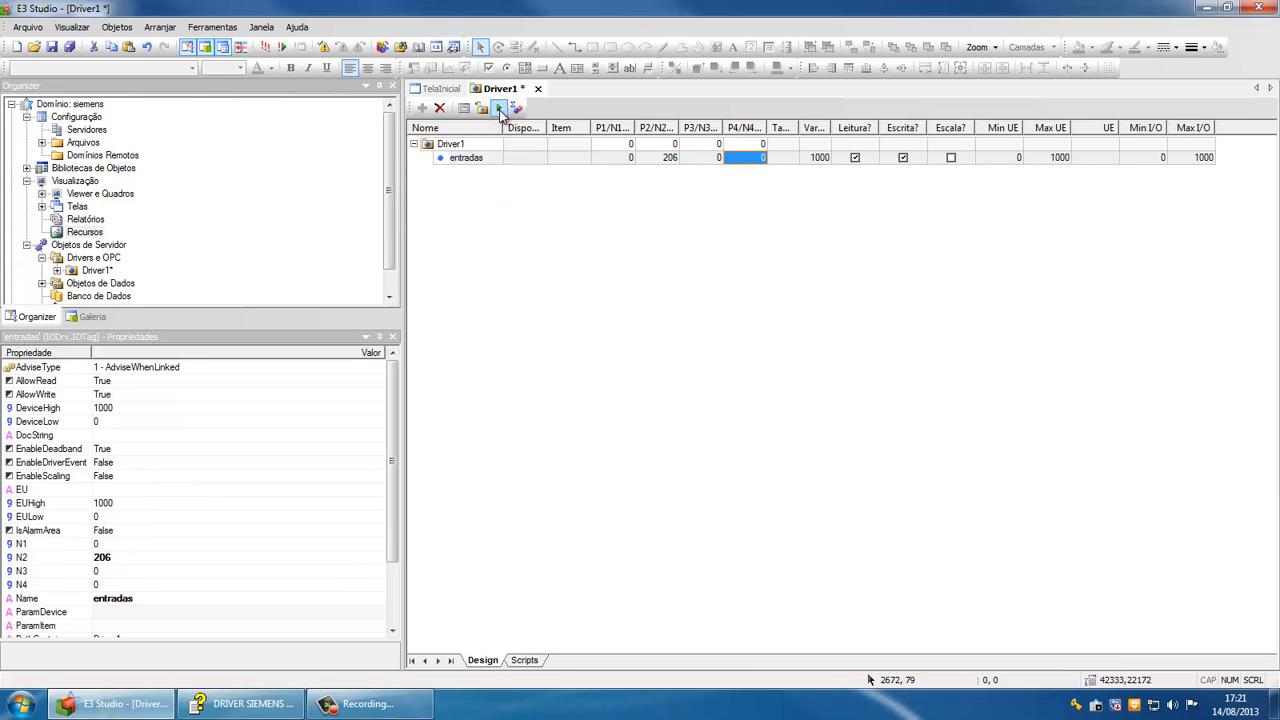
Insert one IOTag named saidas under Driver1
left_click(447, 144)
left_click(420, 107)
left_click(474, 148)
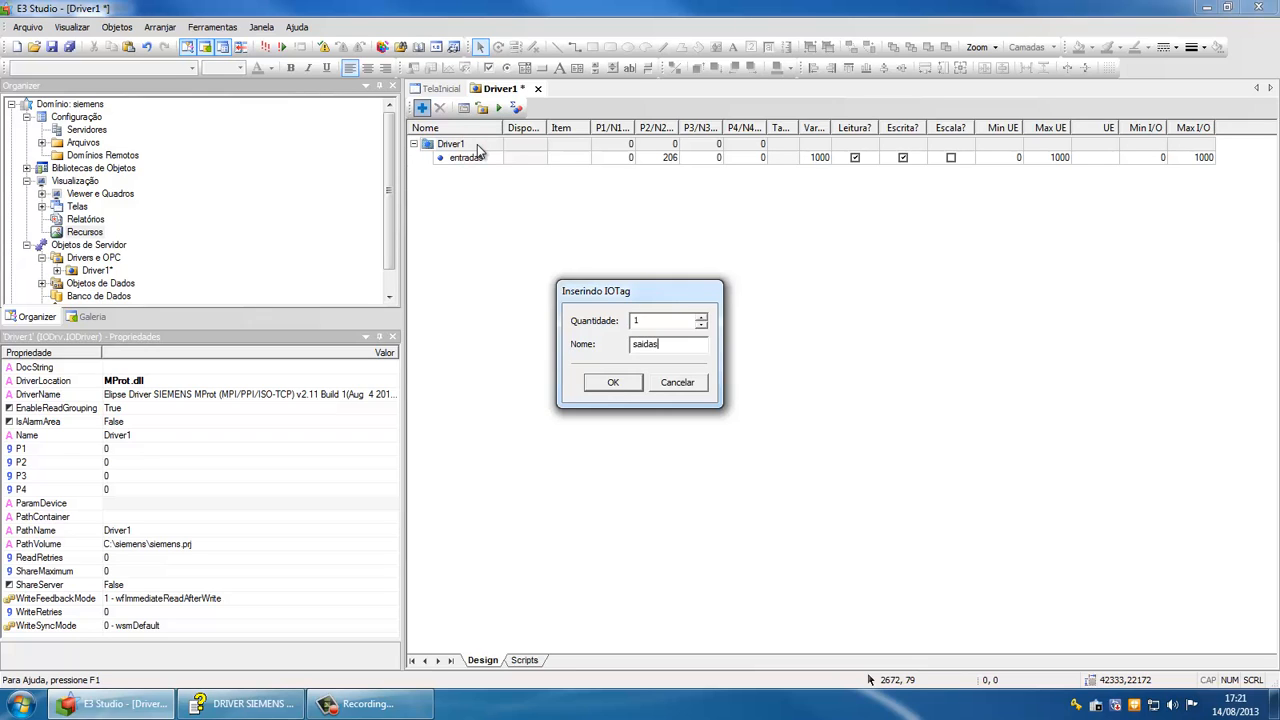
type("saidas")
key("Return")
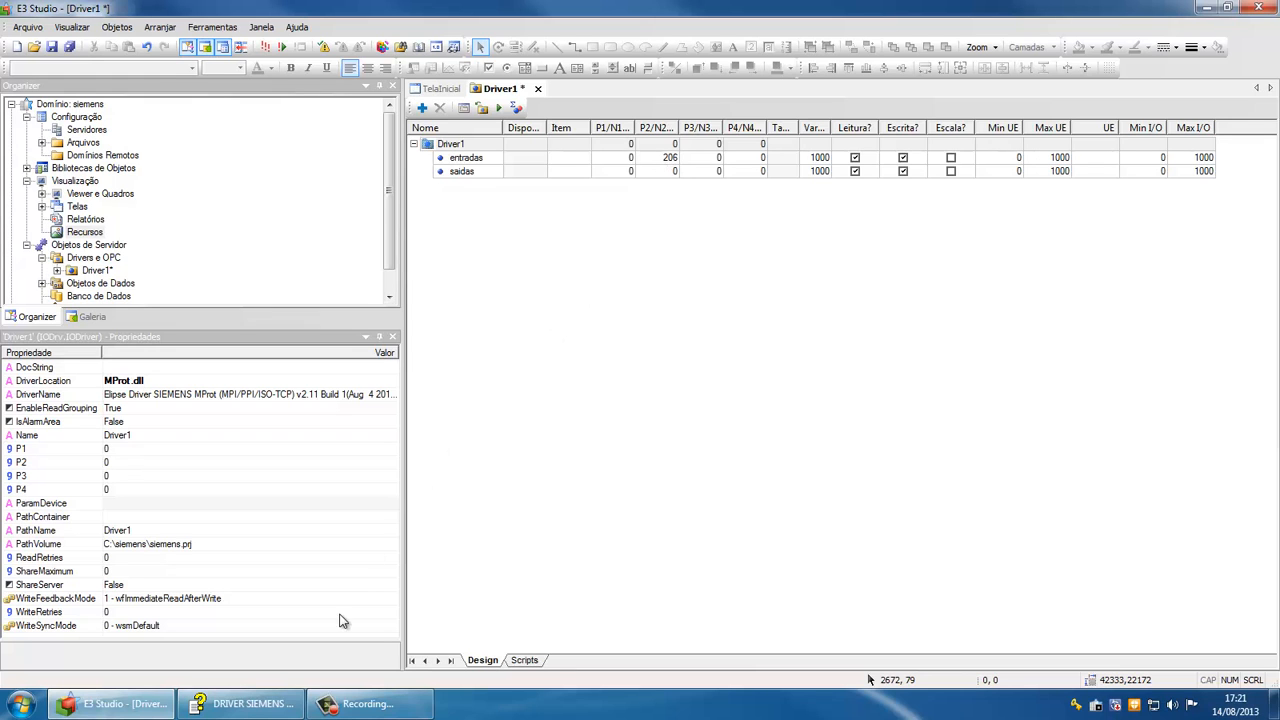
Look up the BYTE data type code, the digital output area code and the N2 formula in the DRIVER SIEMENS M-PROT manual
left_click(252, 703)
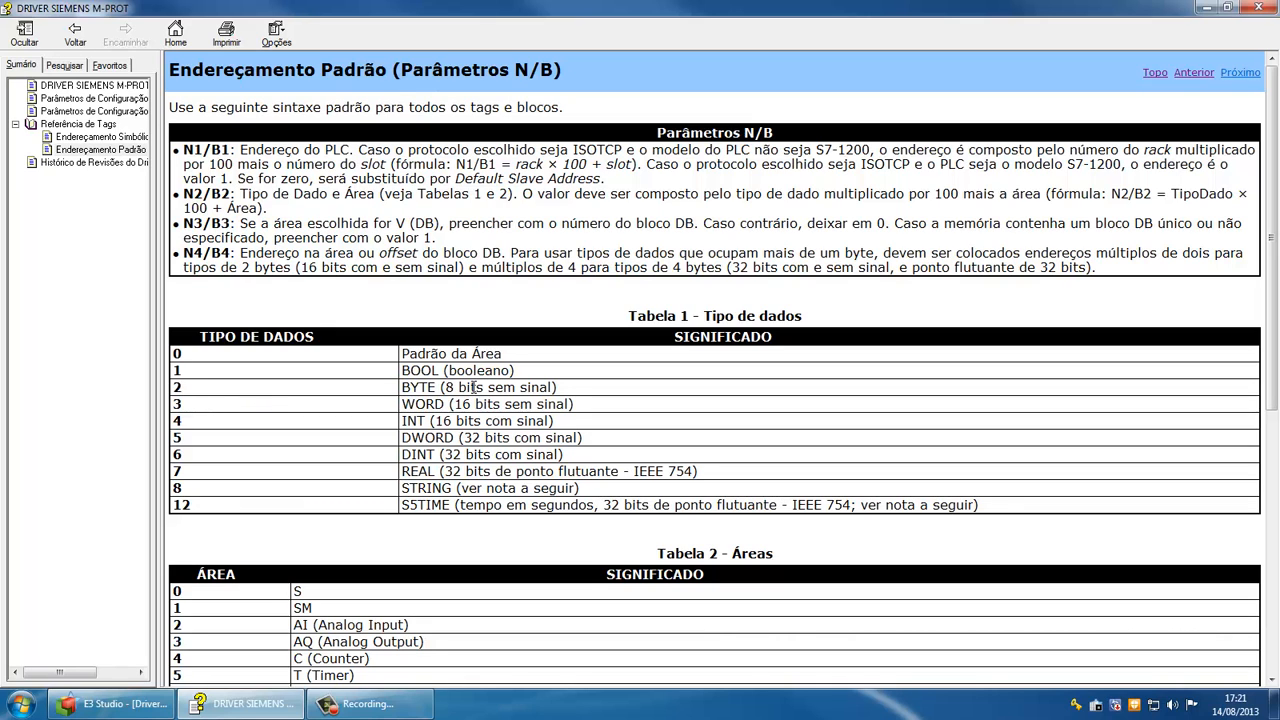
left_click_drag(560, 389, 400, 390)
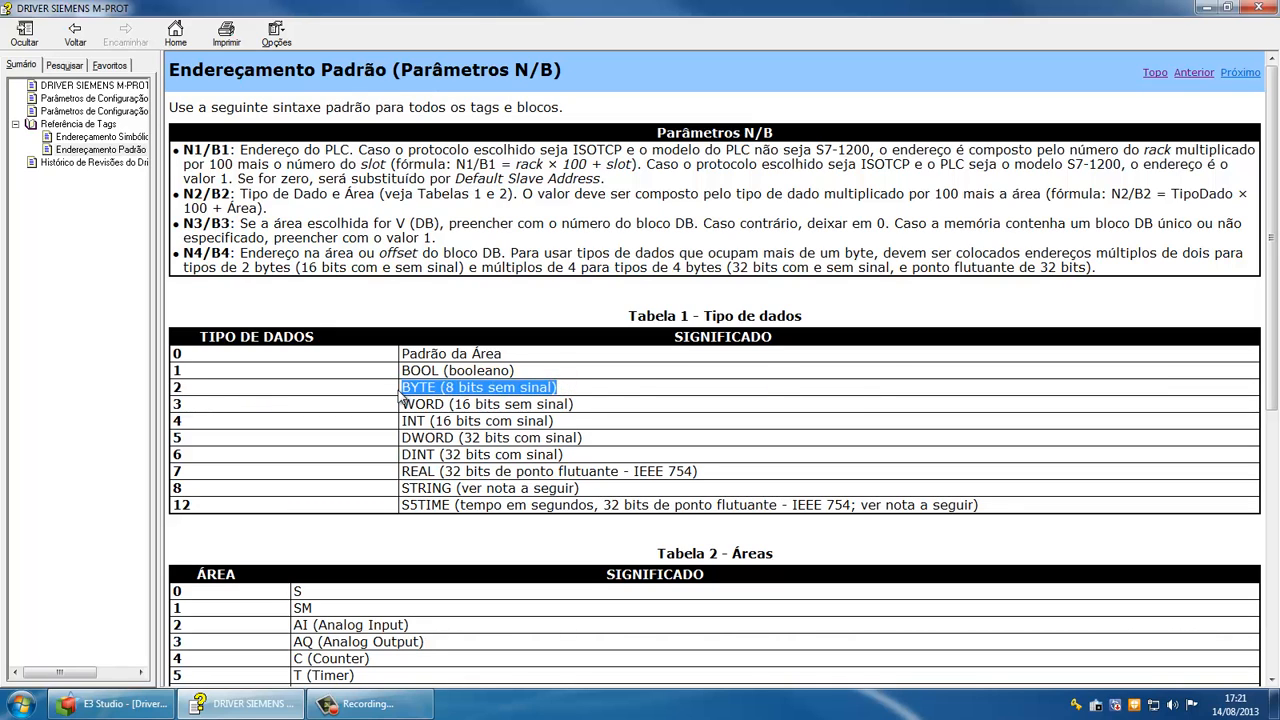
scroll(430, 450, "down", 5)
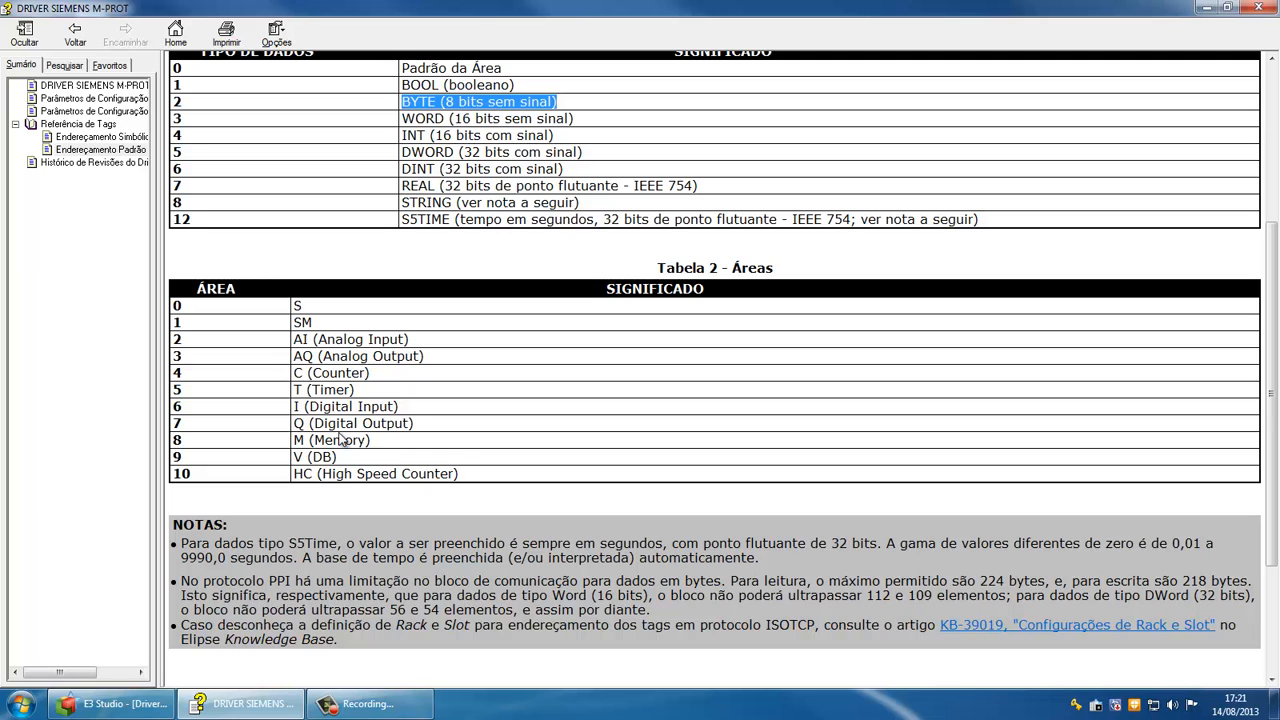
left_click_drag(423, 424, 296, 430)
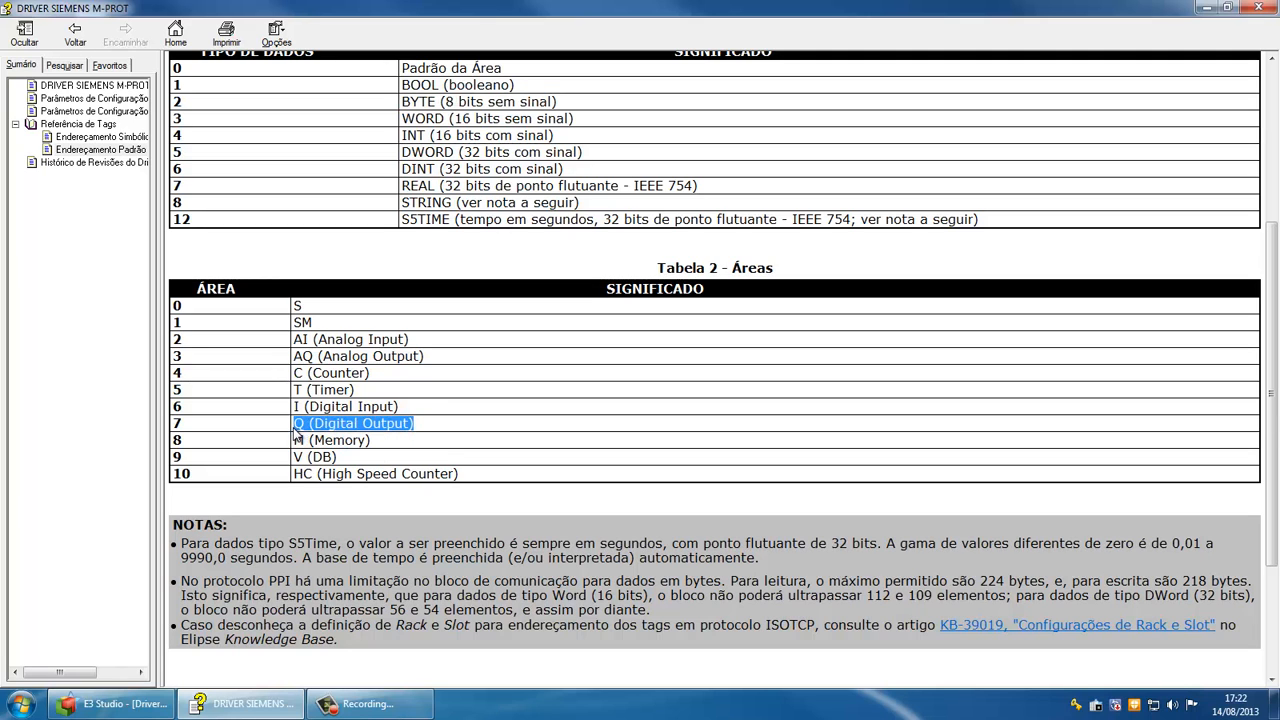
scroll(324, 421, "up", 5)
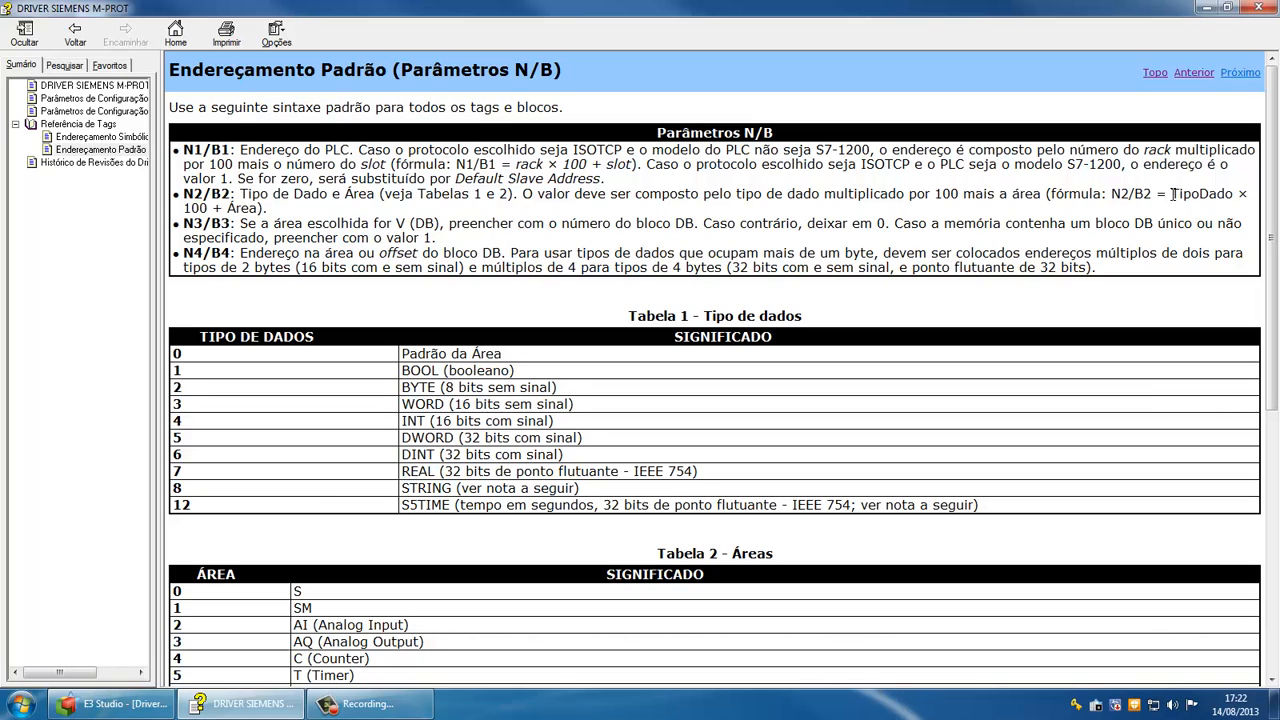
scroll(707, 353, "down", 3)
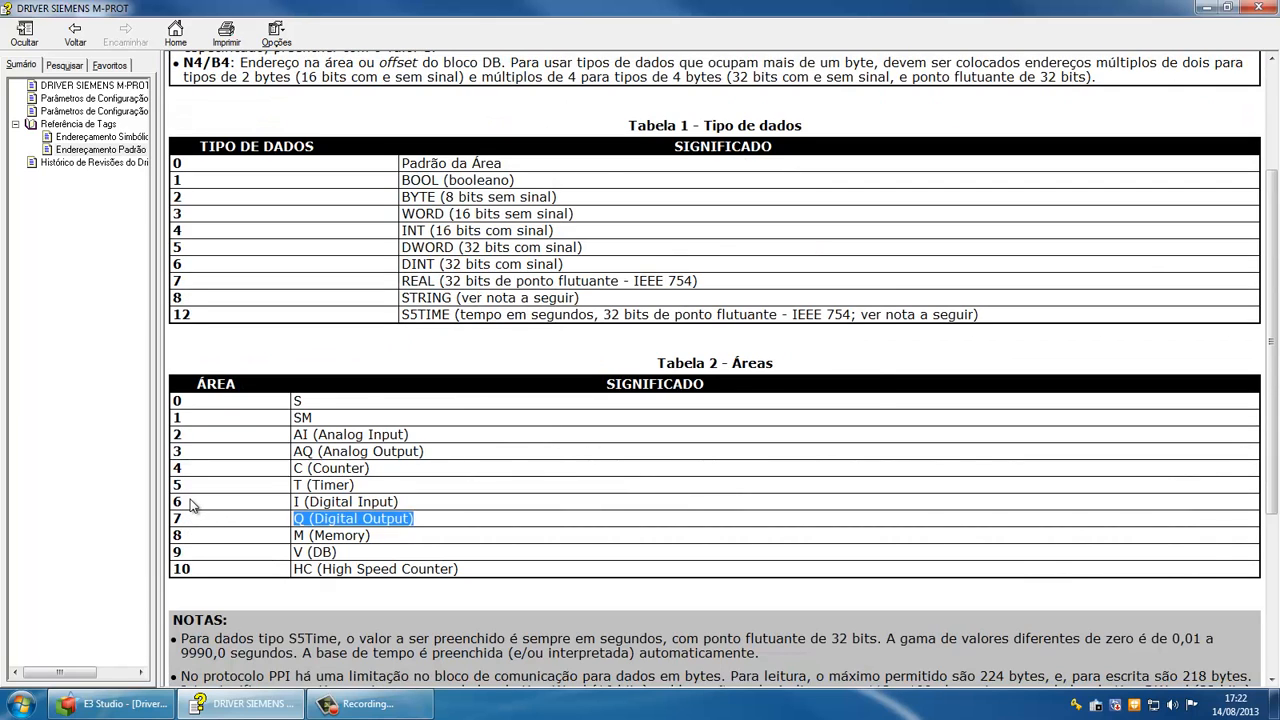
Return to E3 Studio and set the N2 parameter of the saidas tag to 207
key("alt+Tab")
left_click(657, 172)
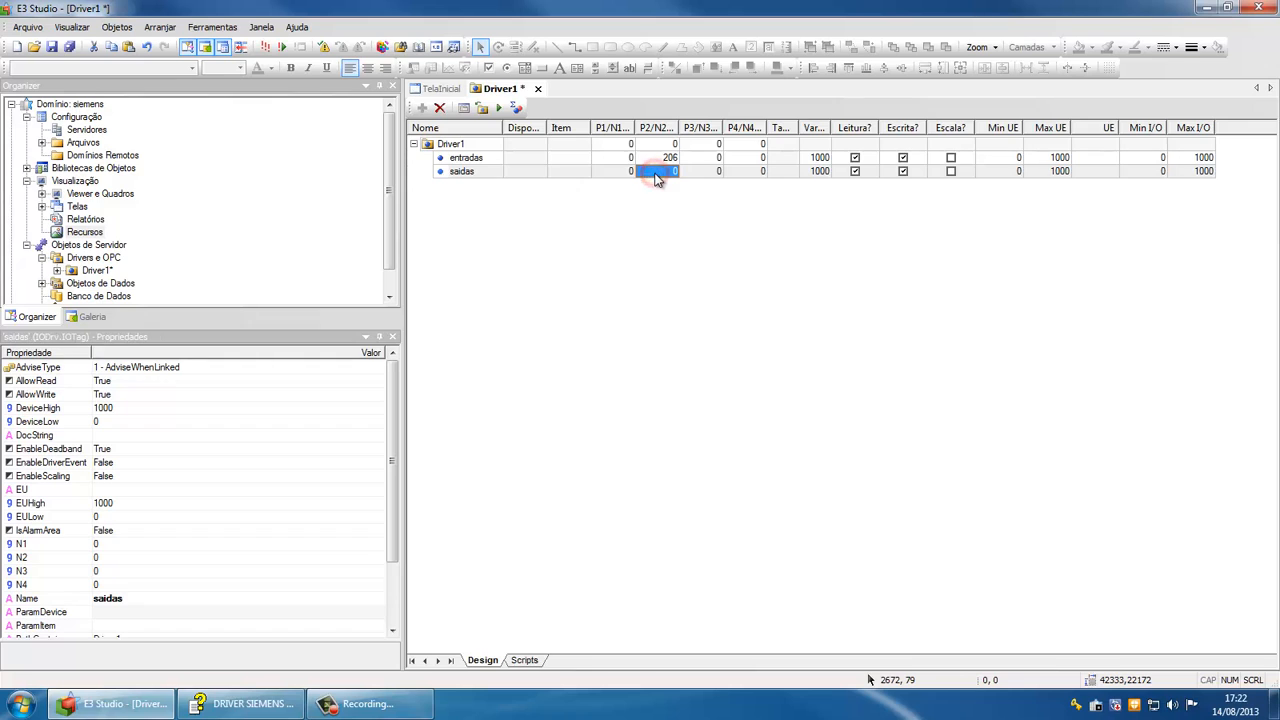
type("207")
key("Return")
Activate the Driver1 communication and write the value 15 to the saidas tag
left_click(498, 107)
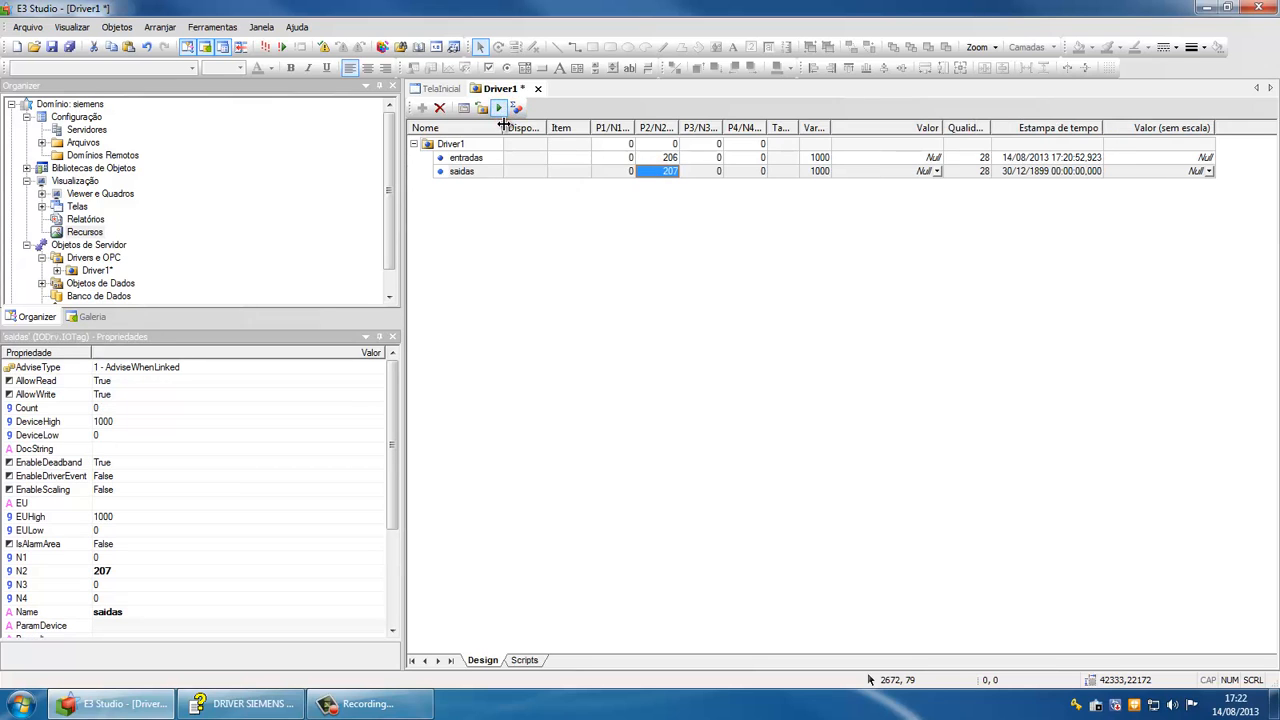
left_click(884, 171)
type("15")
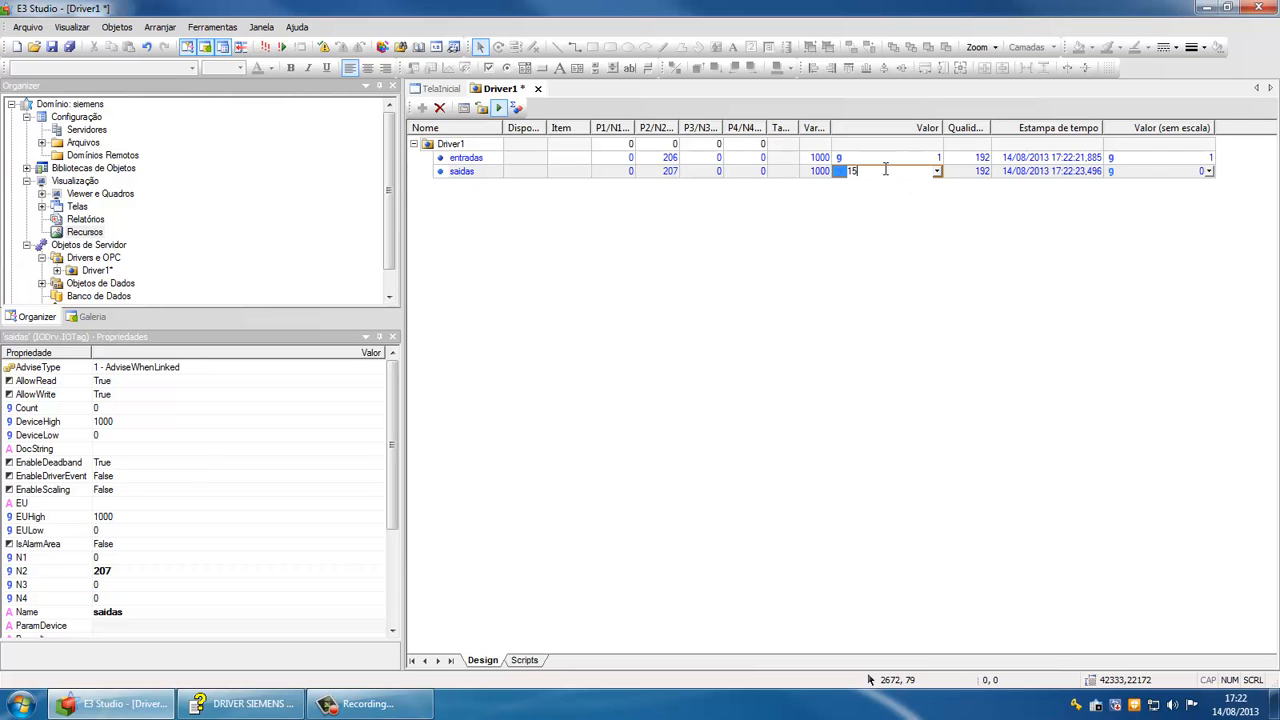
key("Return")
Write the values 1, 2 and 3 in turn to the saidas tag, and deactivate the Driver1 communication
left_click(884, 171)
type("1")
key("Return")
type("2")
key("Return")
type("3")
key("Return")
left_click(501, 108)
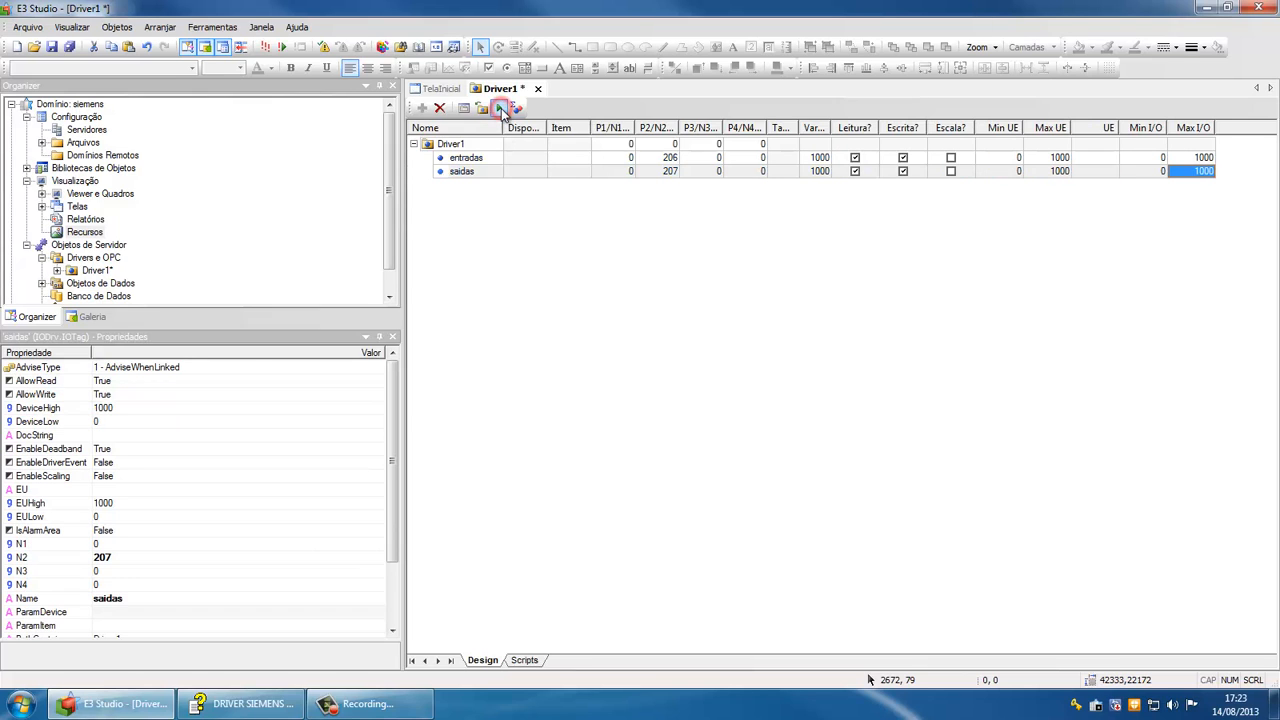
Set UseBitFields to True for both the entradas and saidas tags
left_click(466, 158)
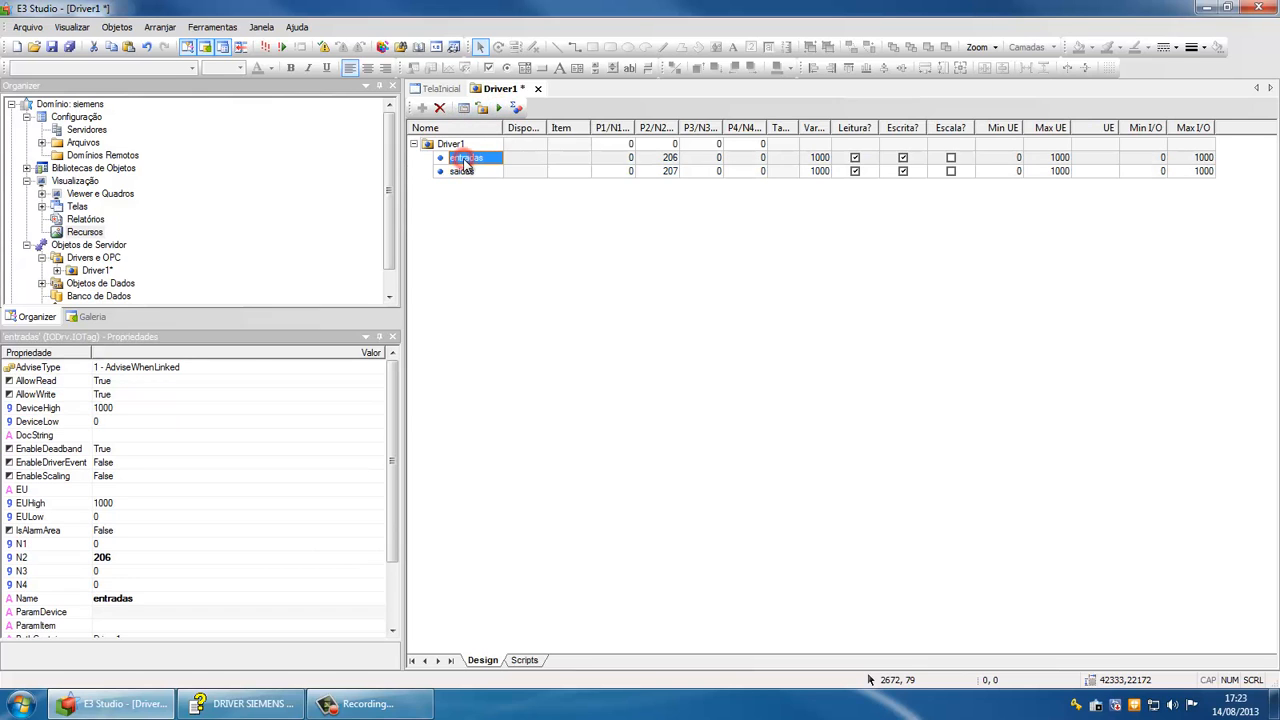
left_click(468, 160)
left_click_drag(395, 378, 396, 505)
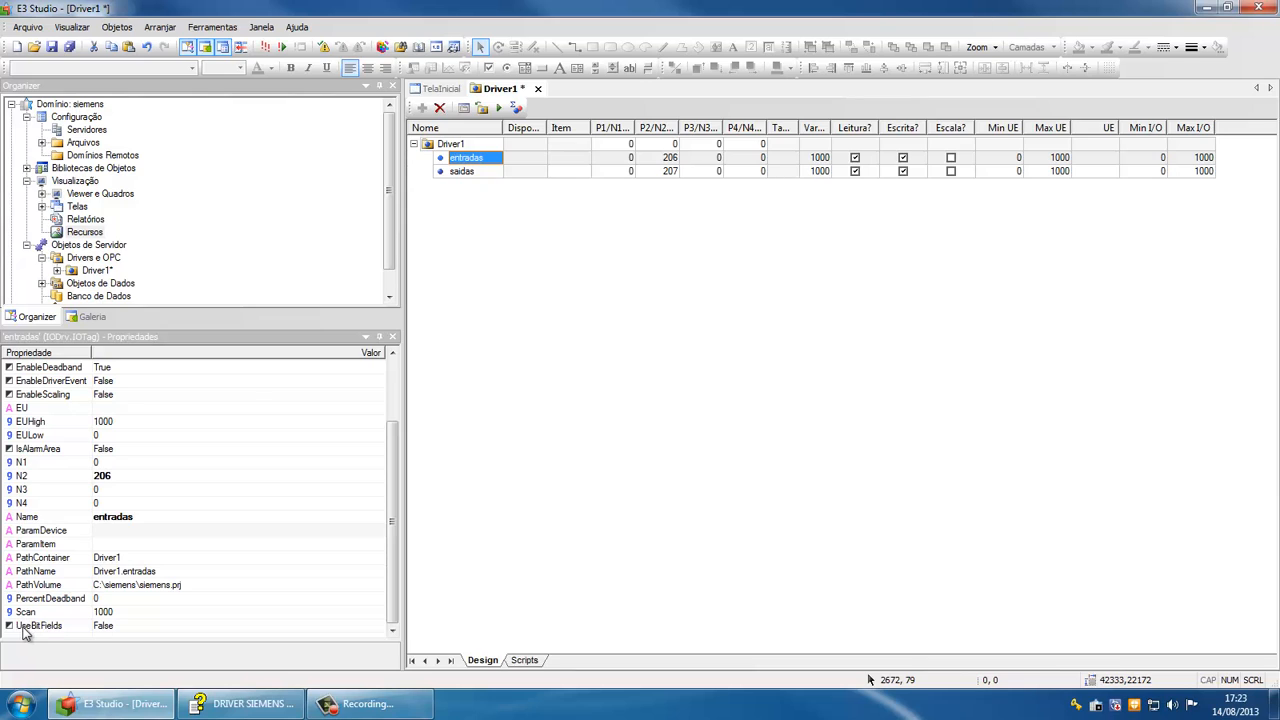
double_click(118, 630)
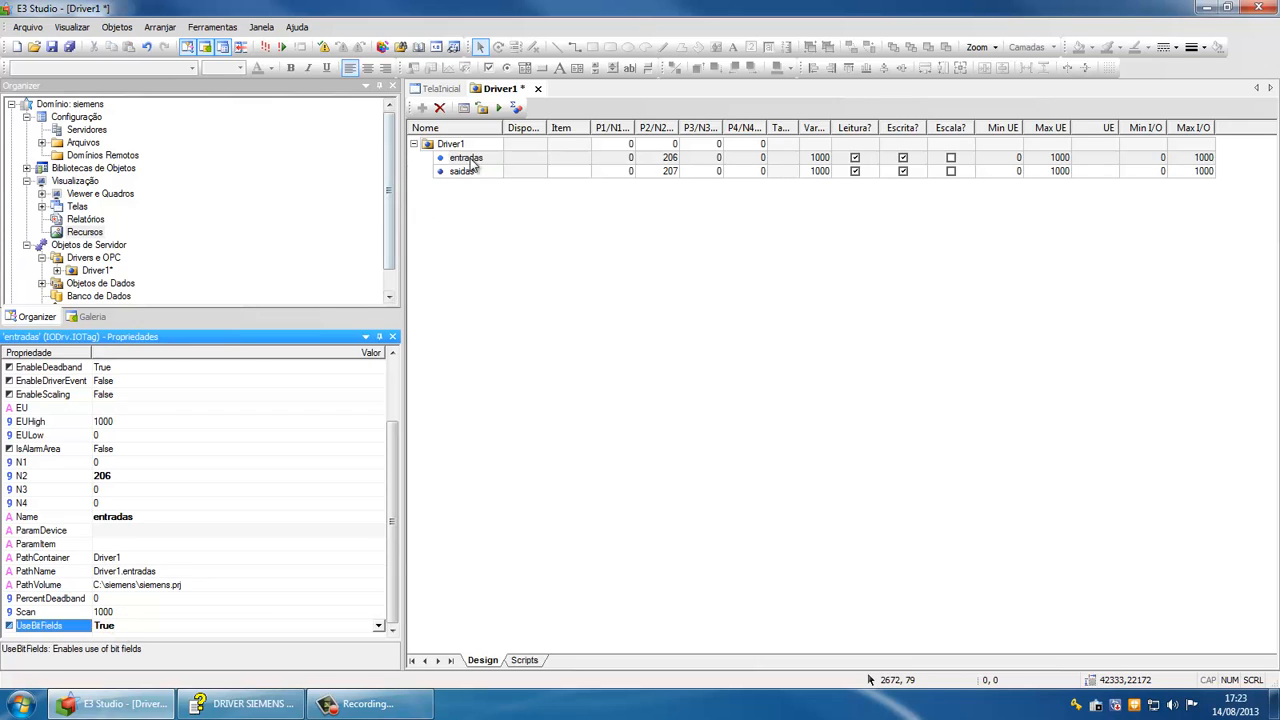
left_click(466, 171)
double_click(115, 625)
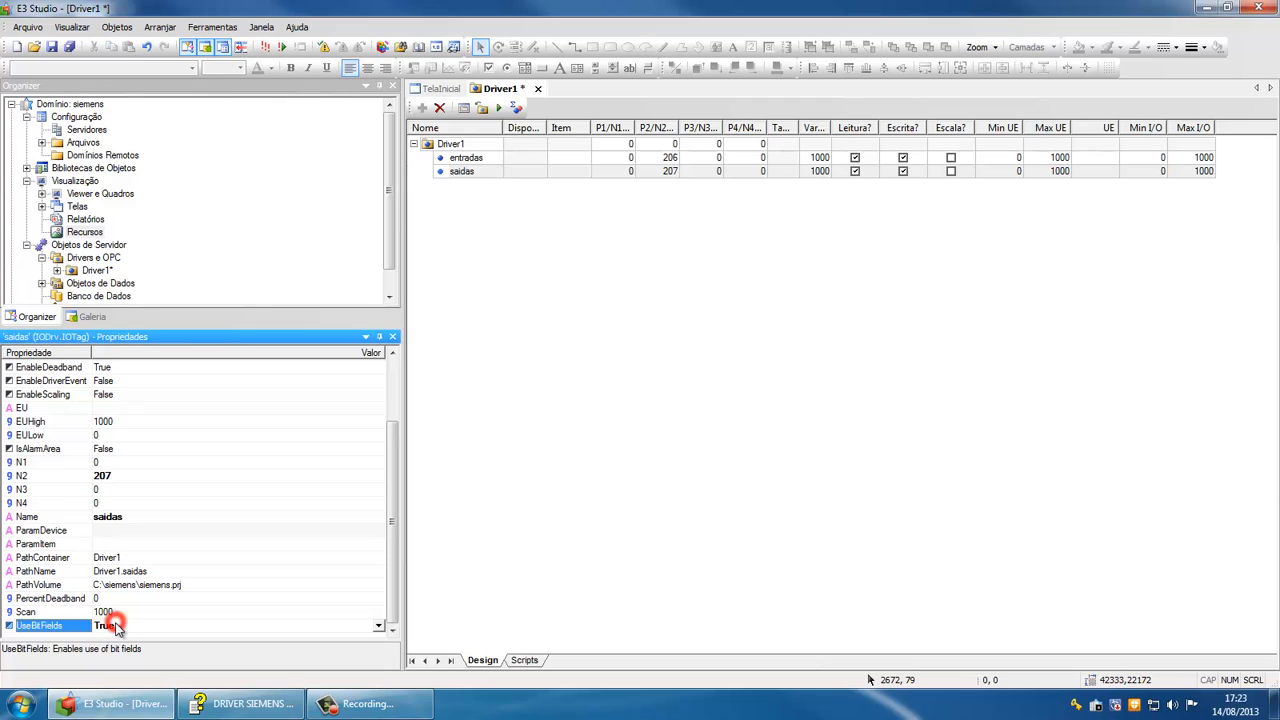
Draw a display about 5398 by 1376 units beside the PLC picture on the TelaInicial screen
left_click(446, 89)
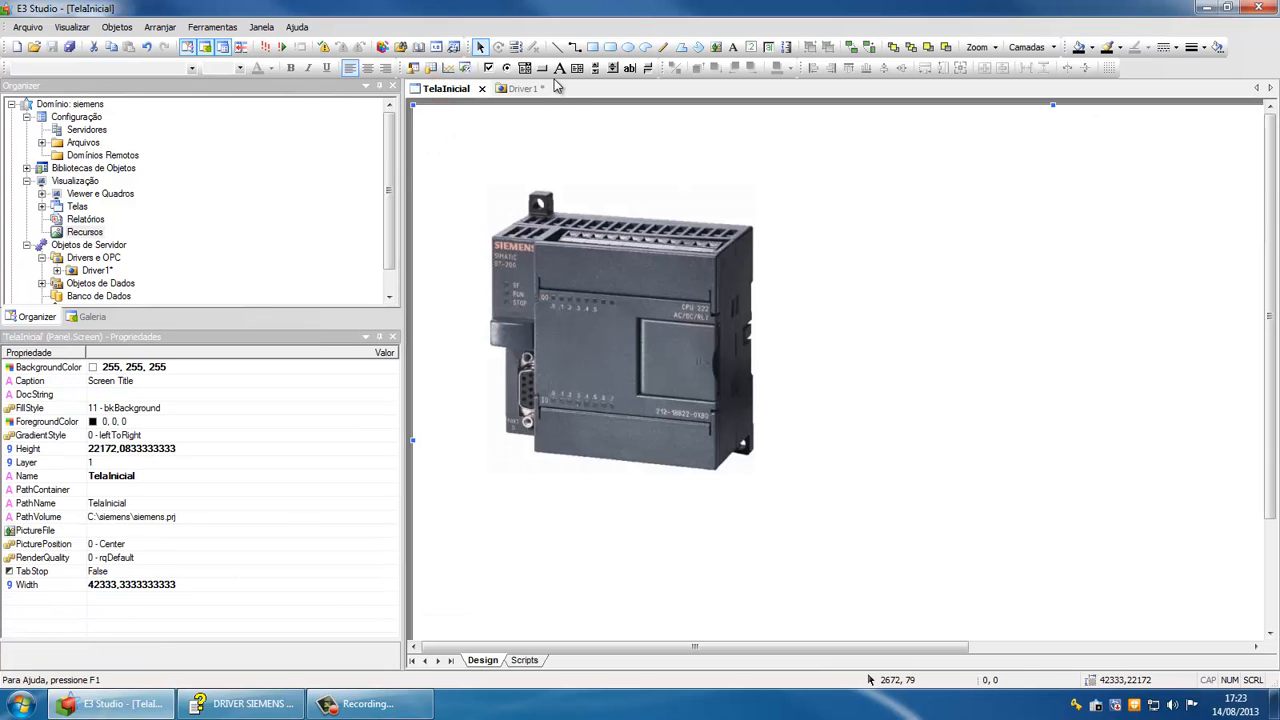
left_click(751, 47)
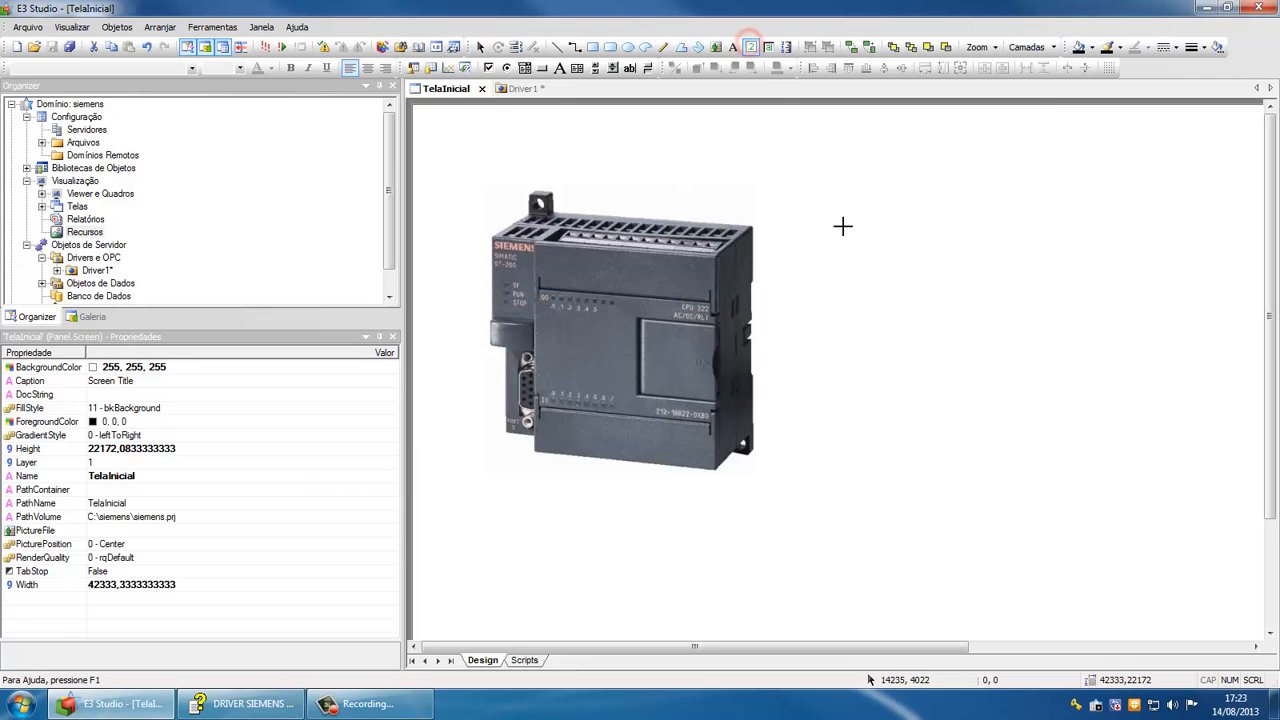
left_click(843, 222)
left_click_drag(898, 240, 1006, 261)
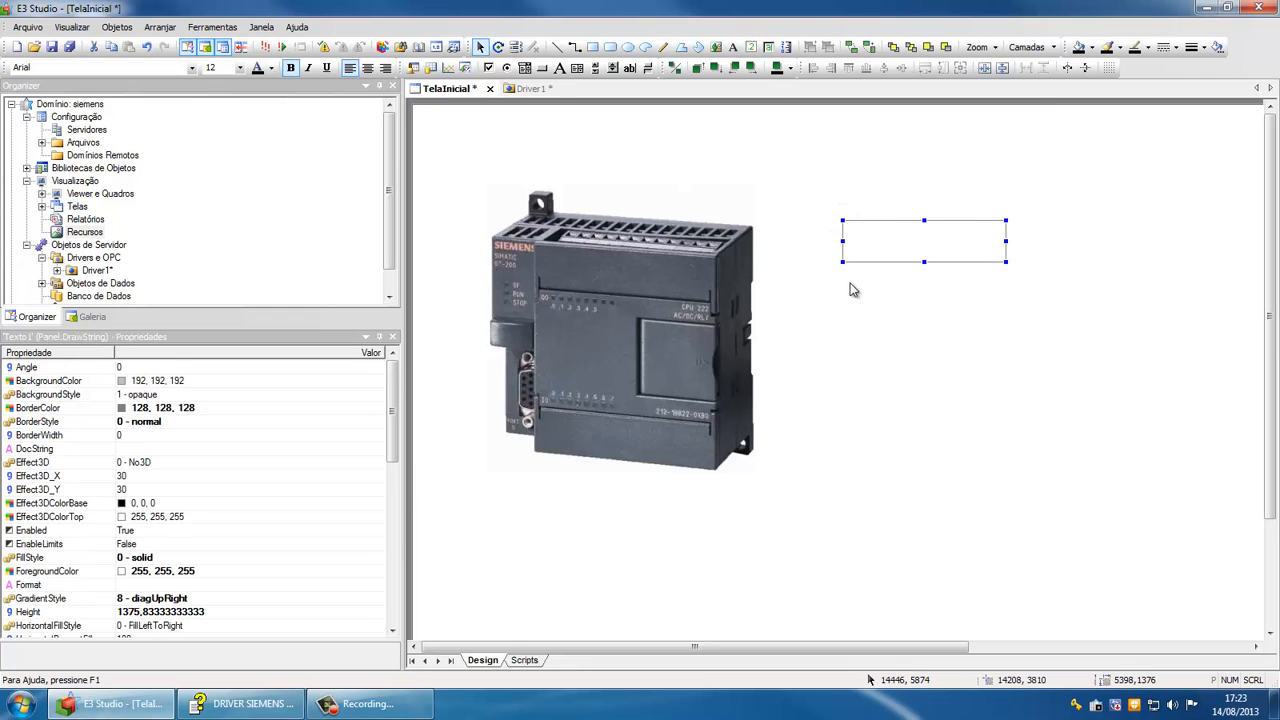
Associate the display's Value property with Driver1.entradas.Bit00
right_click(913, 234)
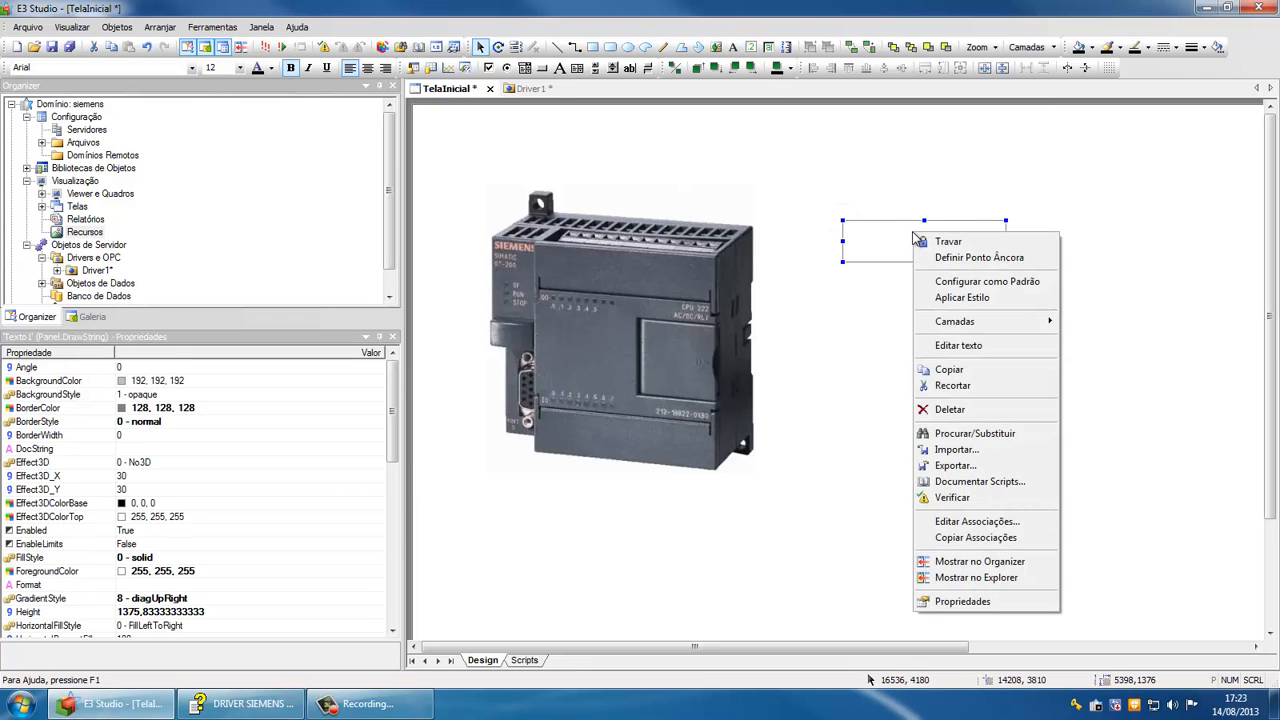
left_click(962, 602)
left_click(176, 34)
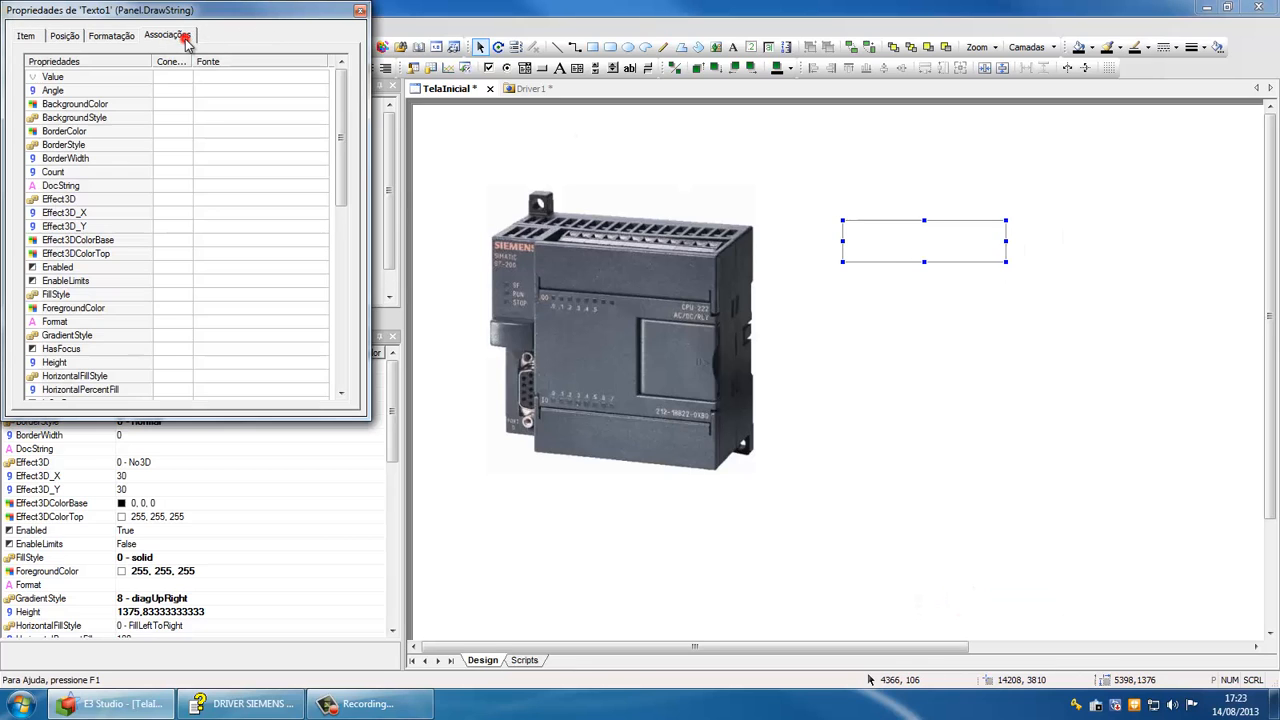
left_click(226, 78)
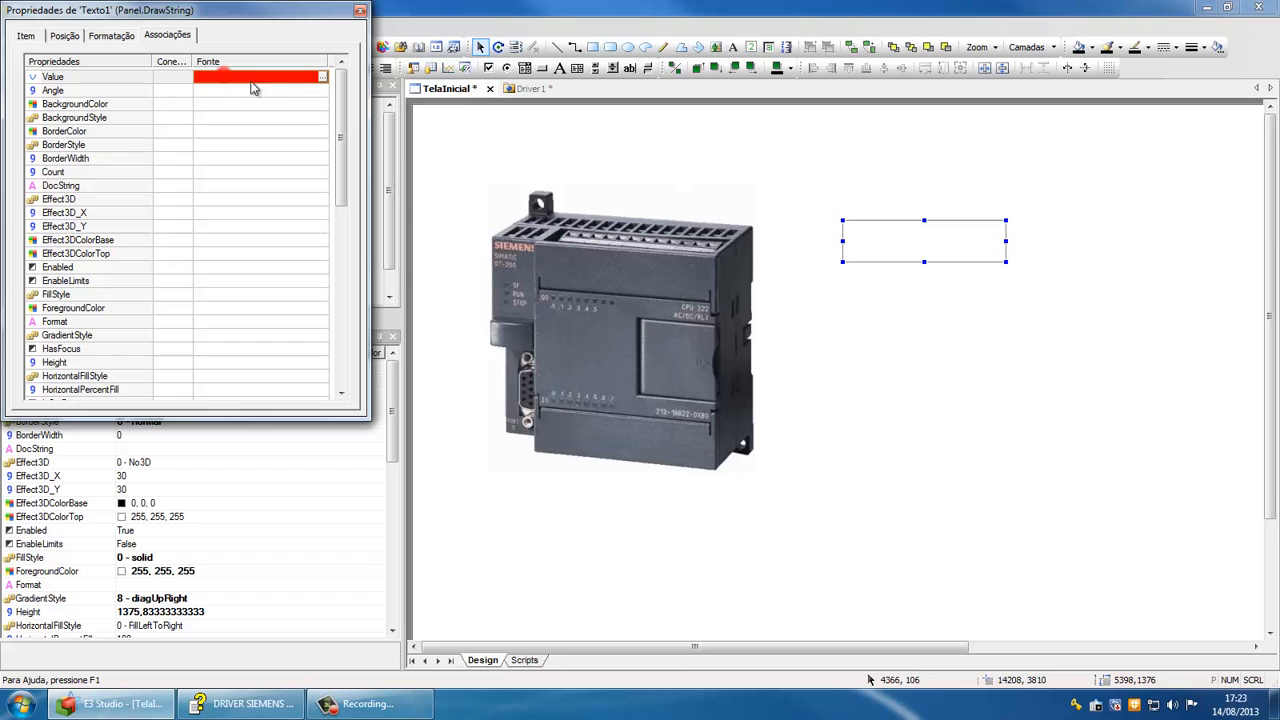
left_click(323, 78)
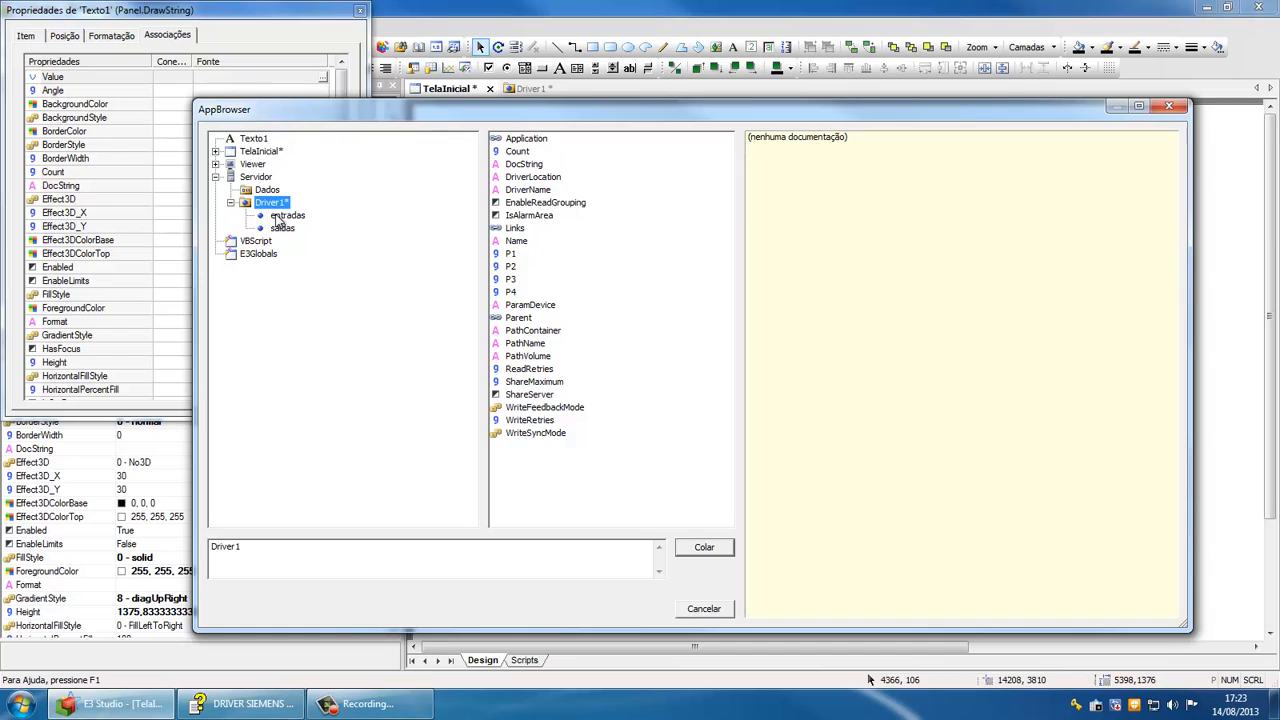
left_click(281, 217)
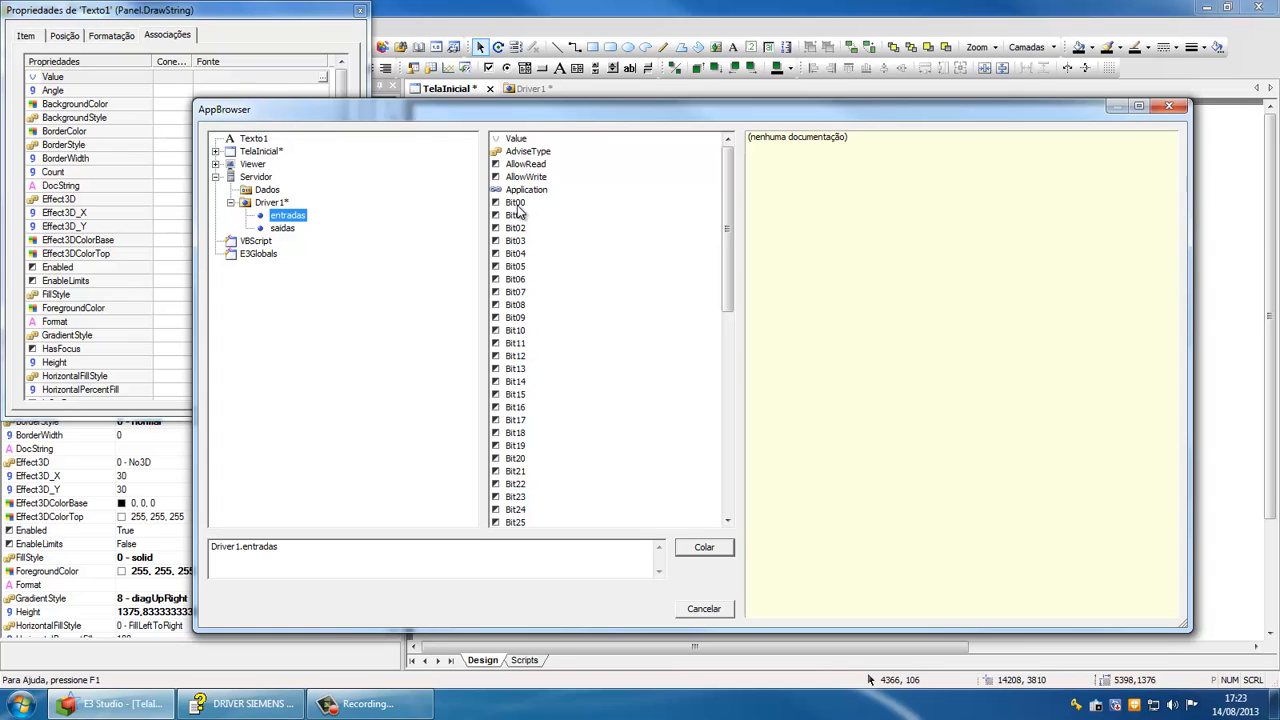
mouse_move(727, 206)
left_mouse_down()
mouse_move(732, 266)
mouse_move(737, 190)
left_mouse_up()
left_click(515, 203)
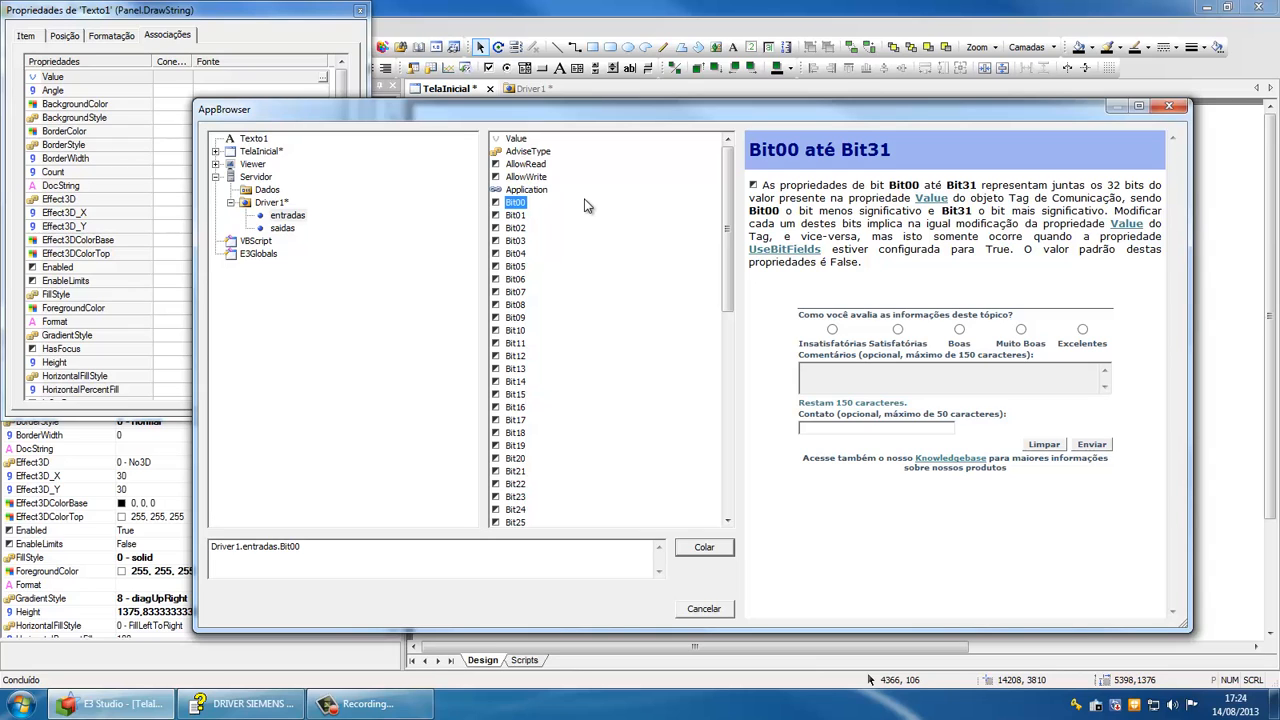
left_click(703, 548)
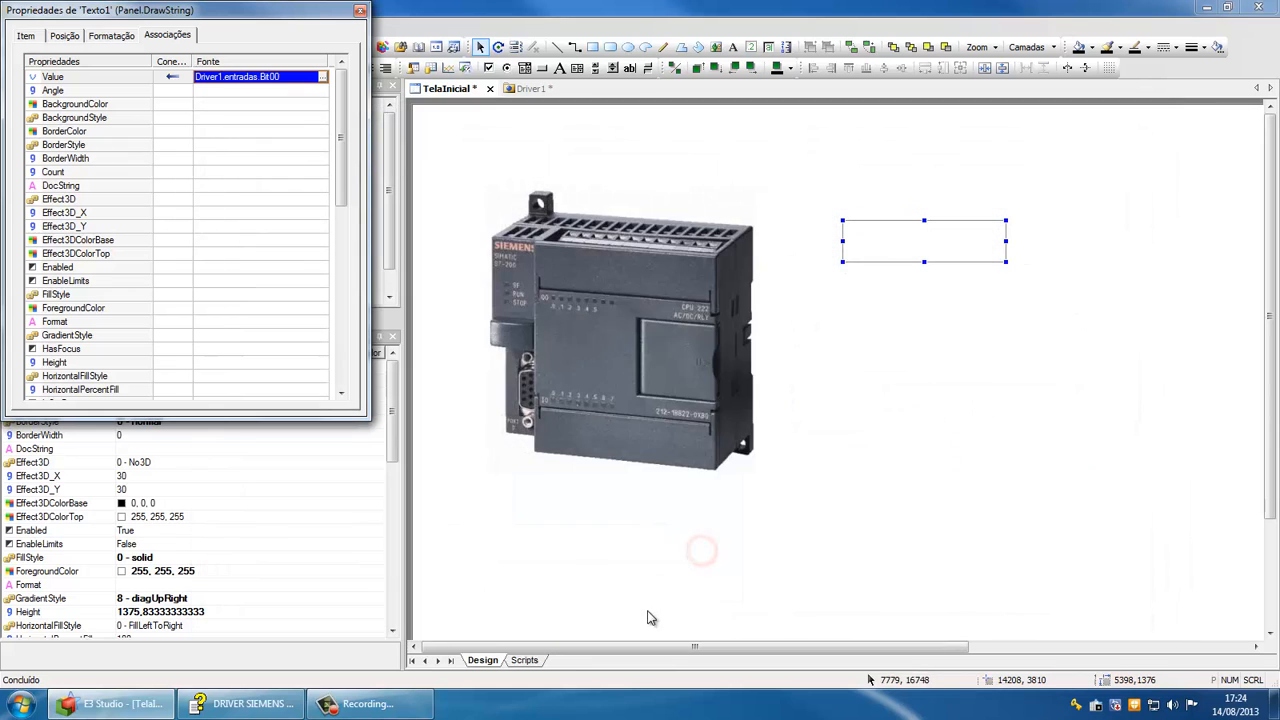
left_click(360, 10)
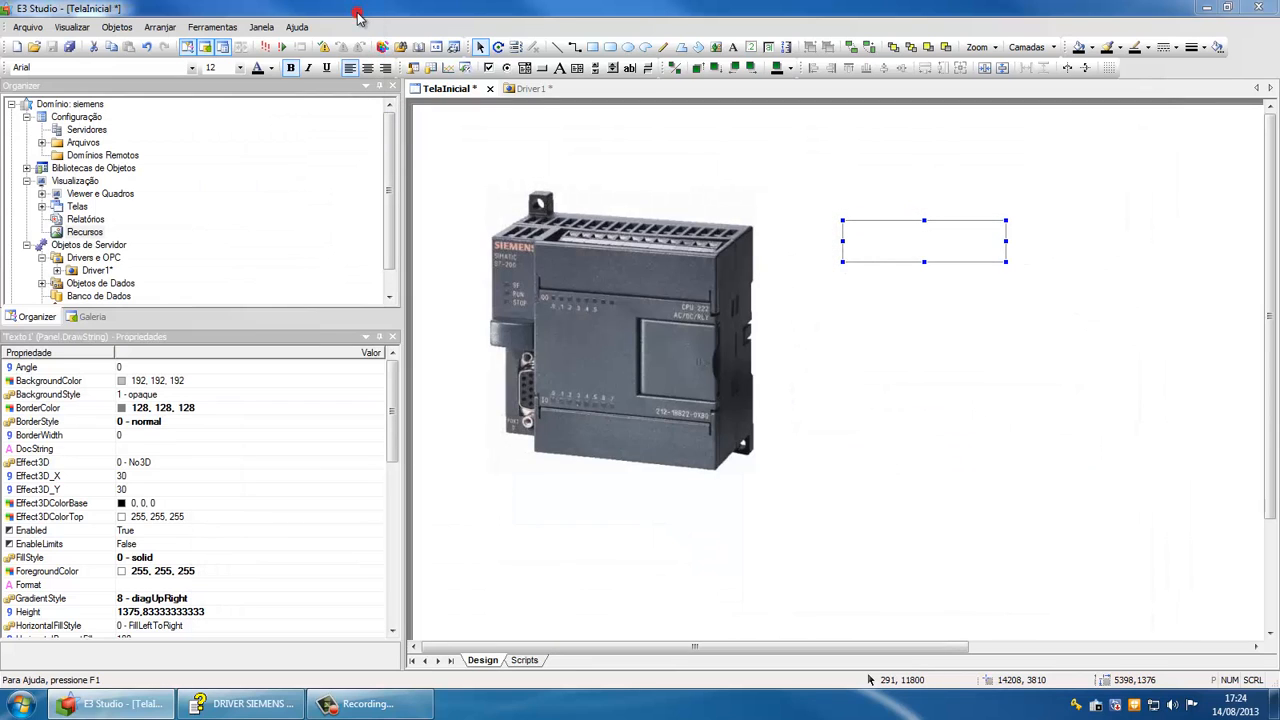
Run the application in E3 Viewer to check the input bit display, and return to the TelaInicial screen in E3 Studio
left_click(282, 47)
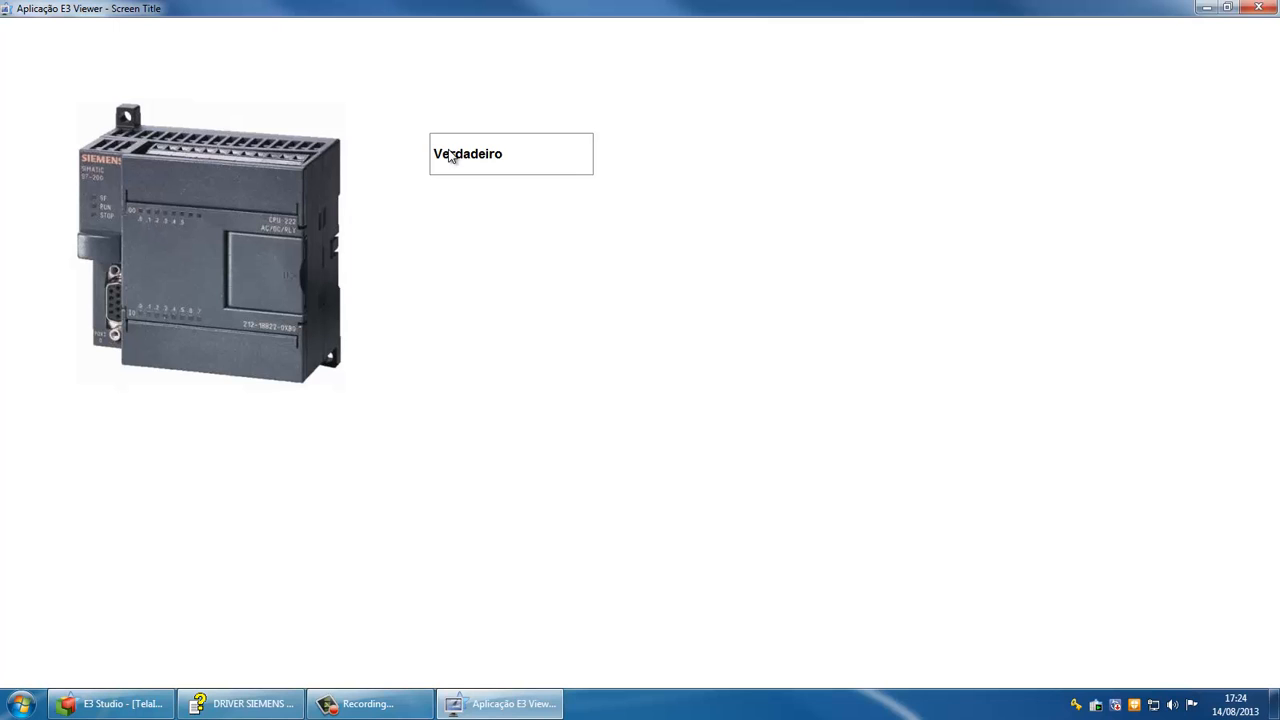
left_click(1254, 8)
left_click(522, 89)
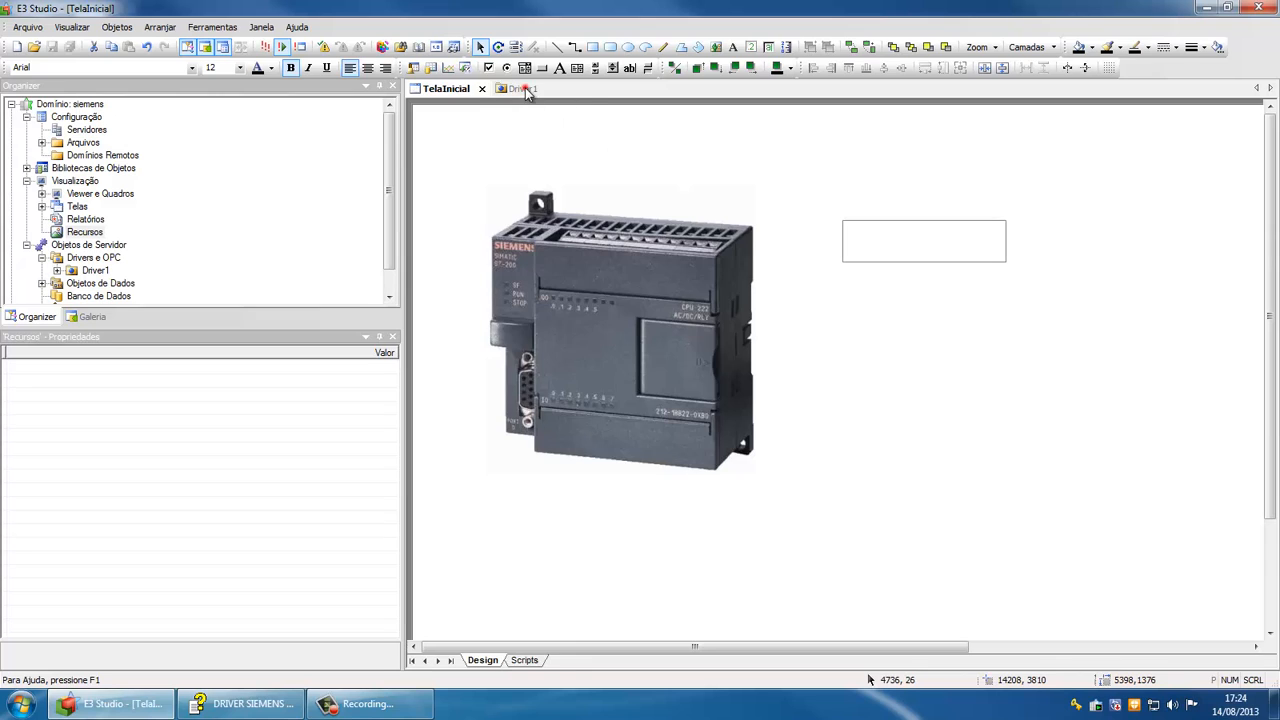
left_click(452, 91)
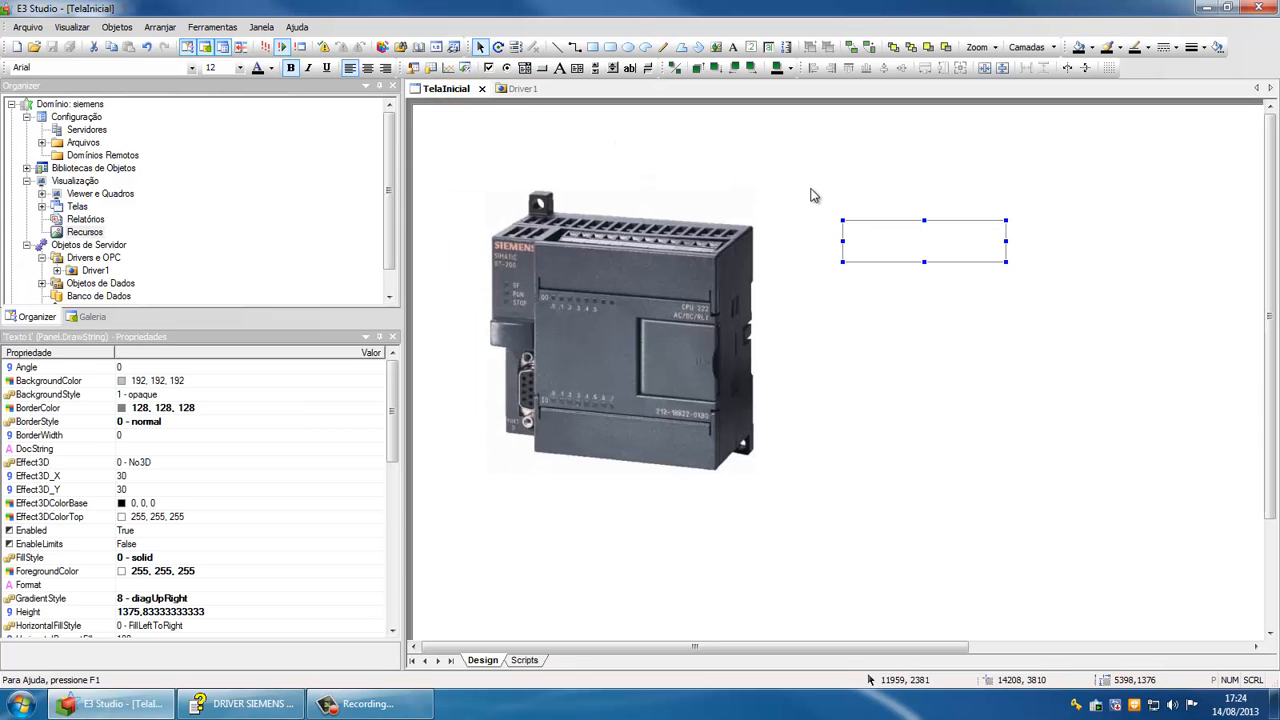
Draw a second display about 6324 by 1746 units below the first one on the TelaInicial screen
left_click(768, 46)
mouse_move(838, 284)
left_mouse_down()
mouse_move(925, 296)
mouse_move(1031, 337)
left_mouse_up()
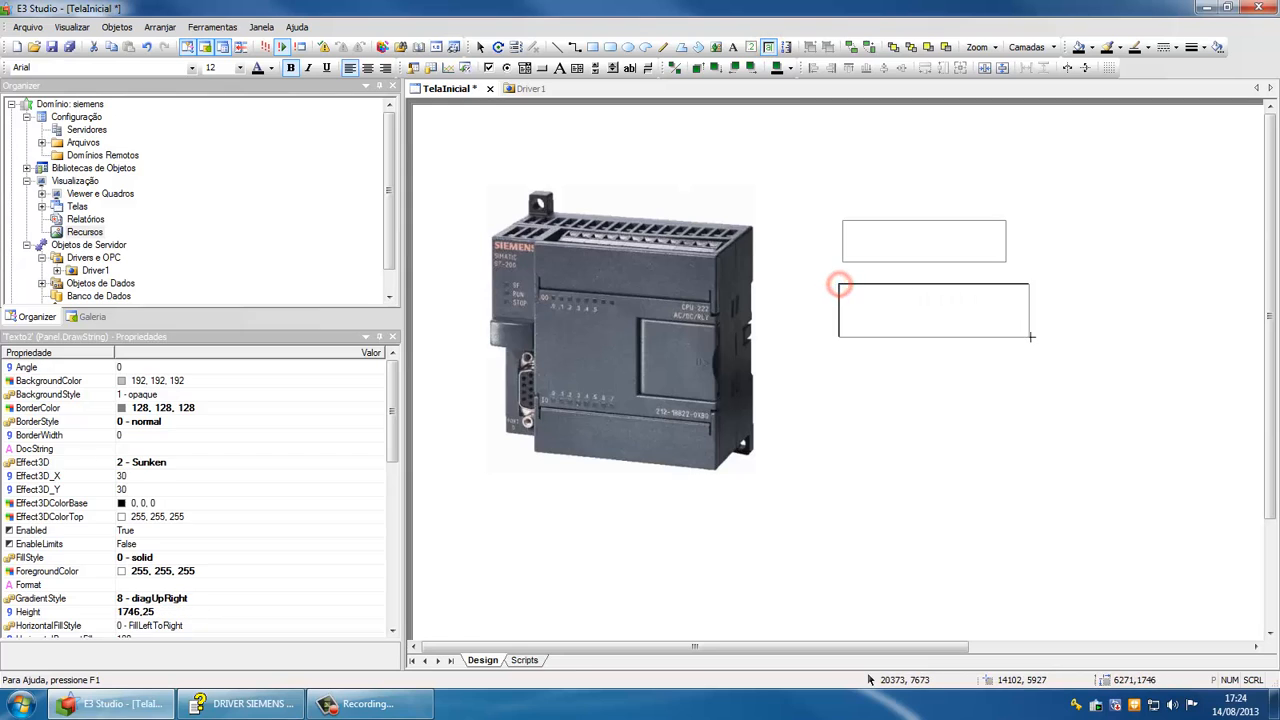
Browse the bits of Driver1.saidas available for the second display's associated tag, leaving it without an association
right_click(945, 305)
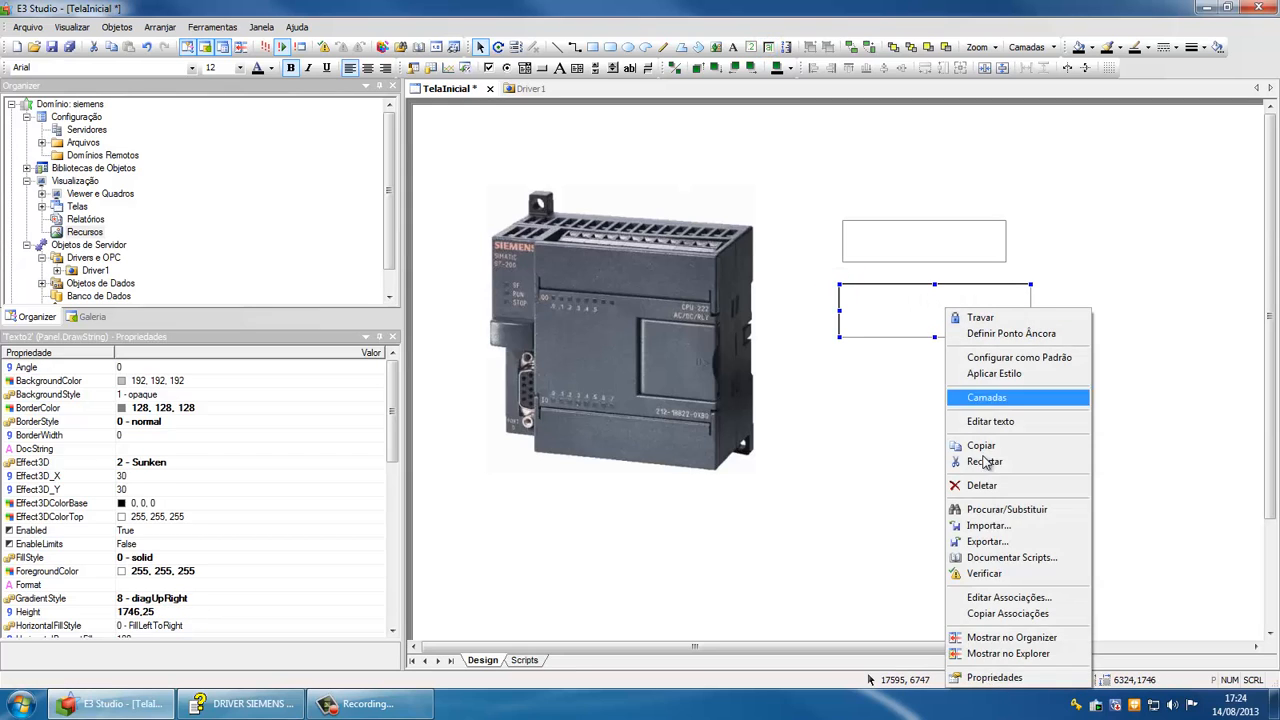
left_click(1005, 679)
left_click(334, 202)
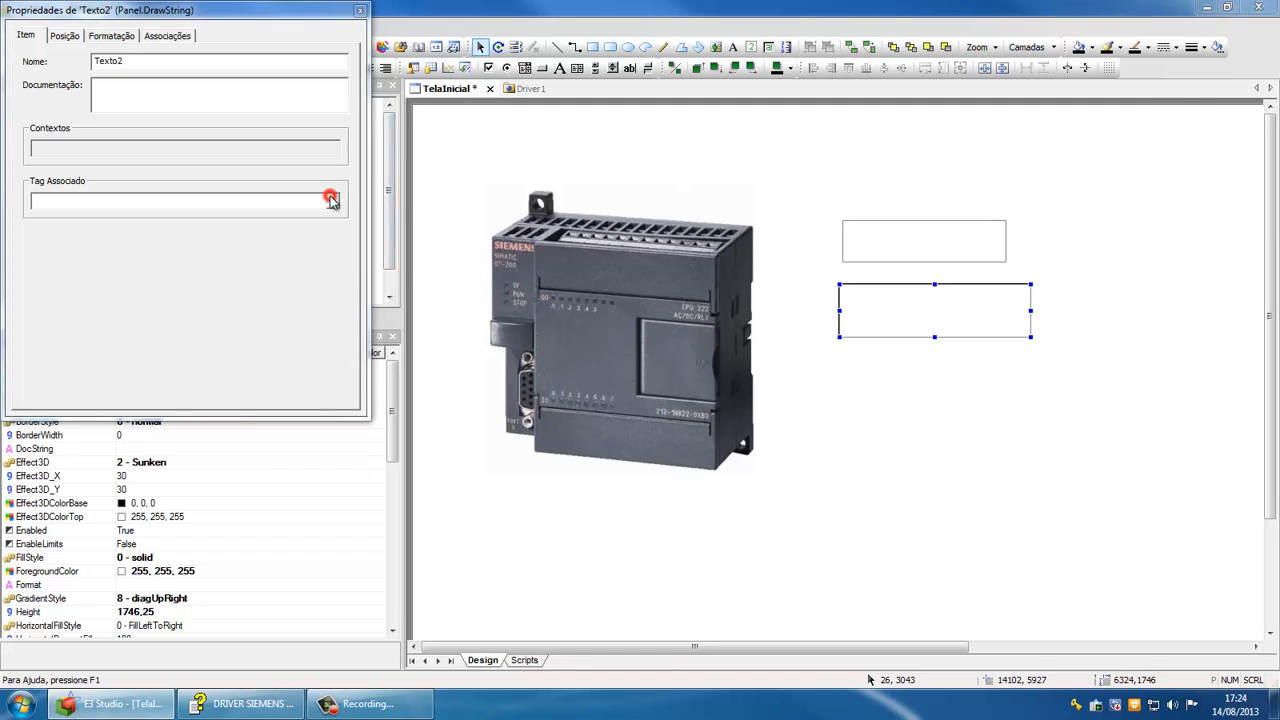
left_click(282, 228)
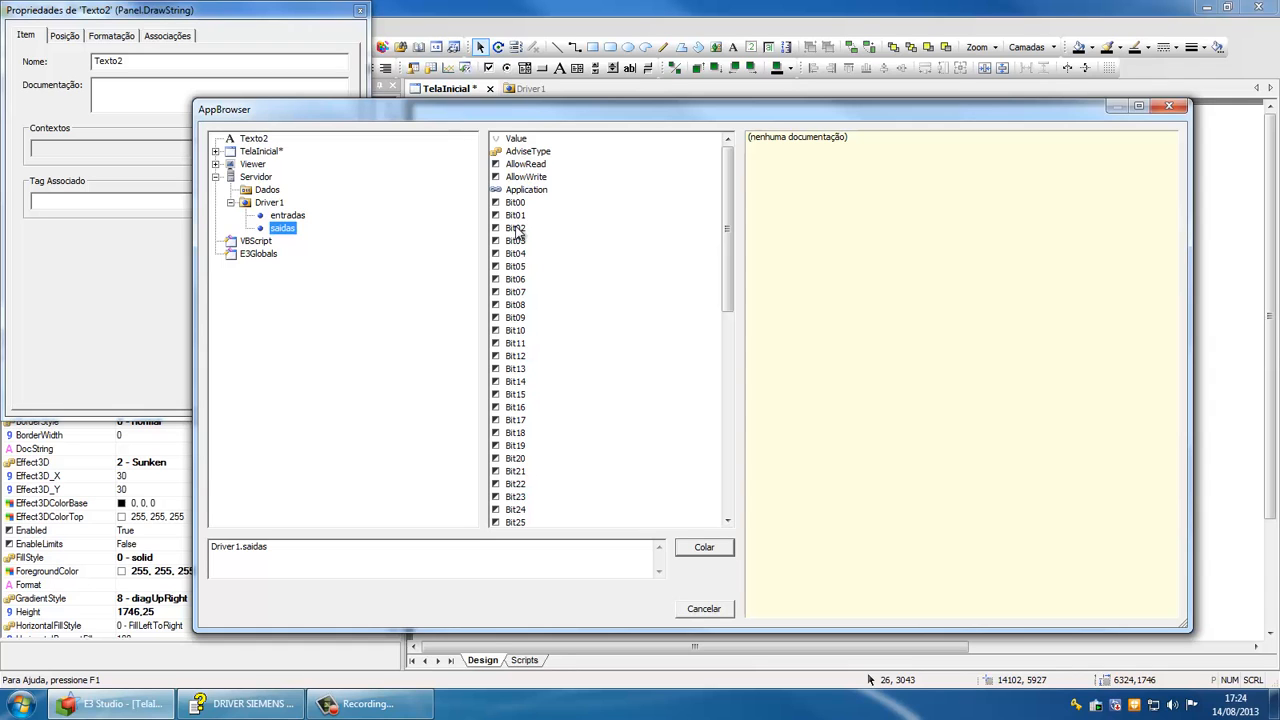
left_click(1168, 106)
left_click(360, 12)
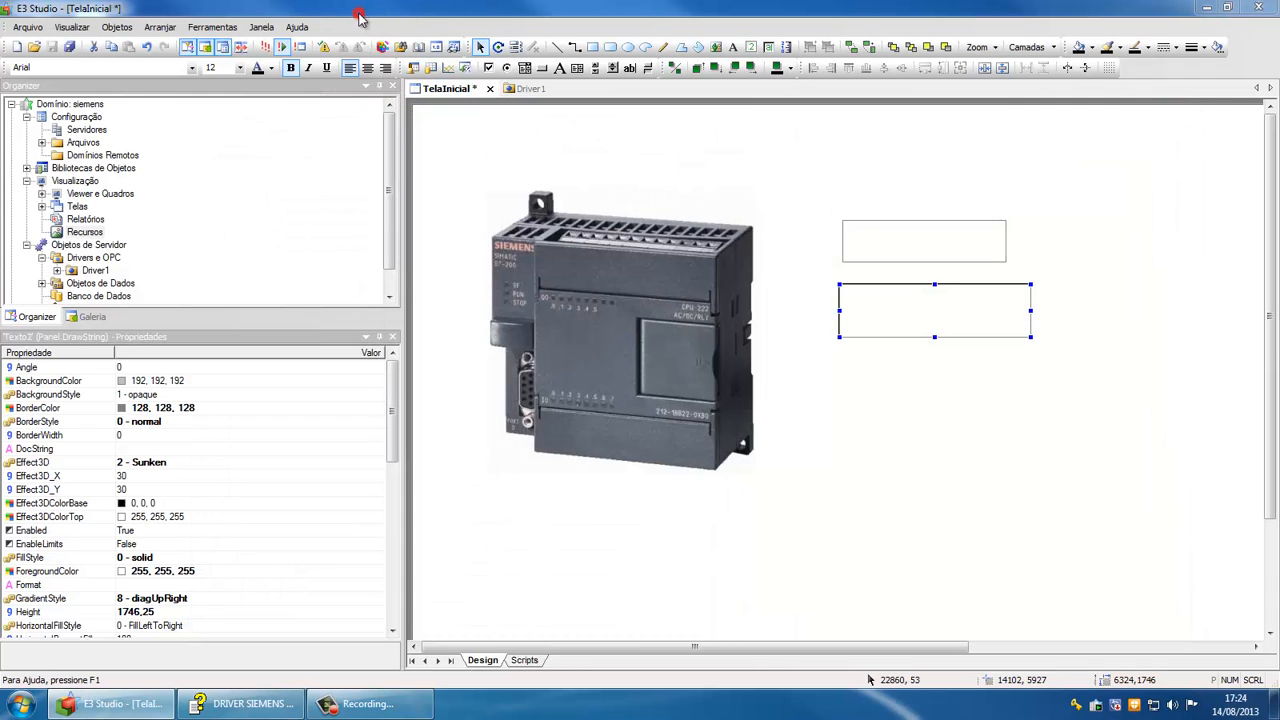
Add one I/O tag named DB to Driver1
left_click(528, 88)
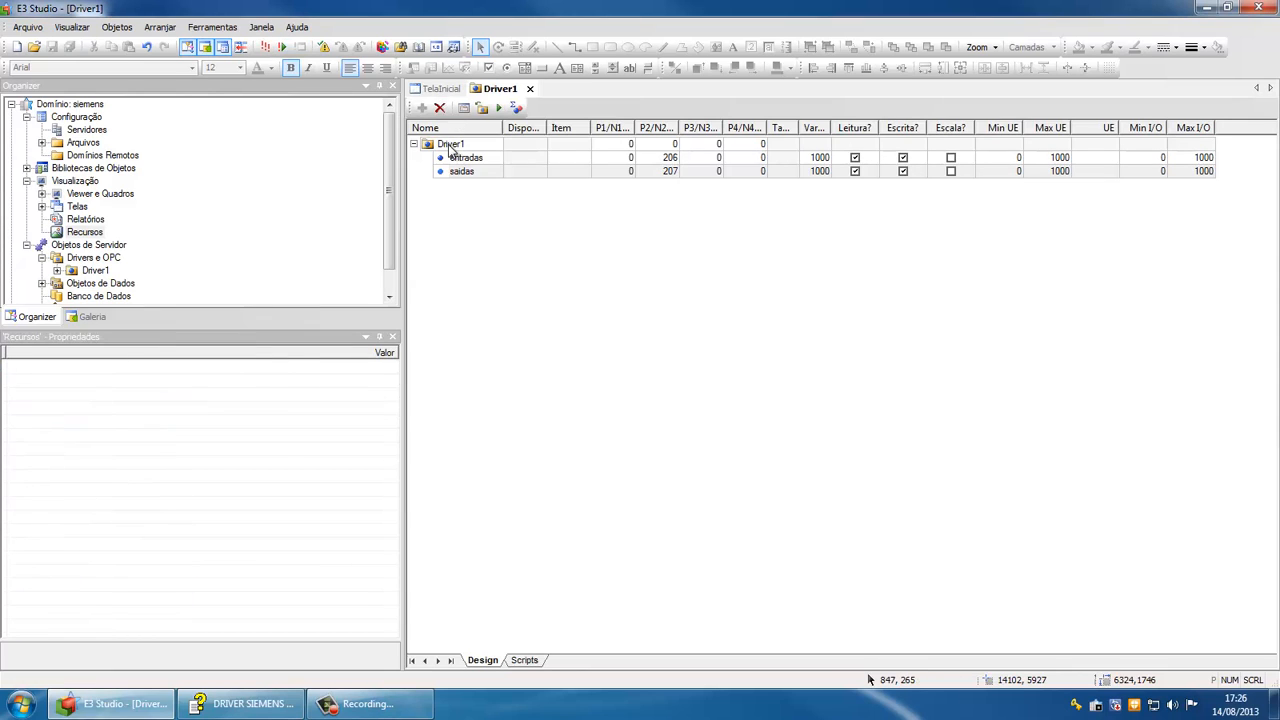
left_click(450, 148)
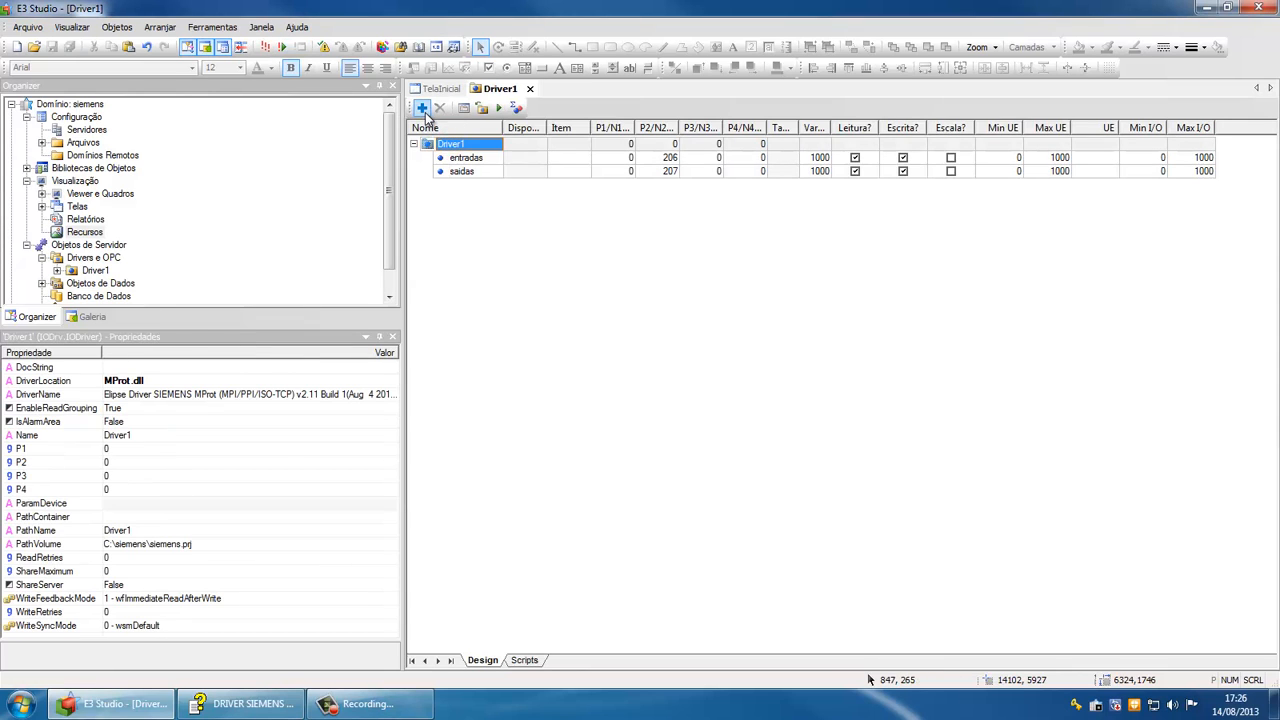
left_click(423, 108)
left_click(458, 133)
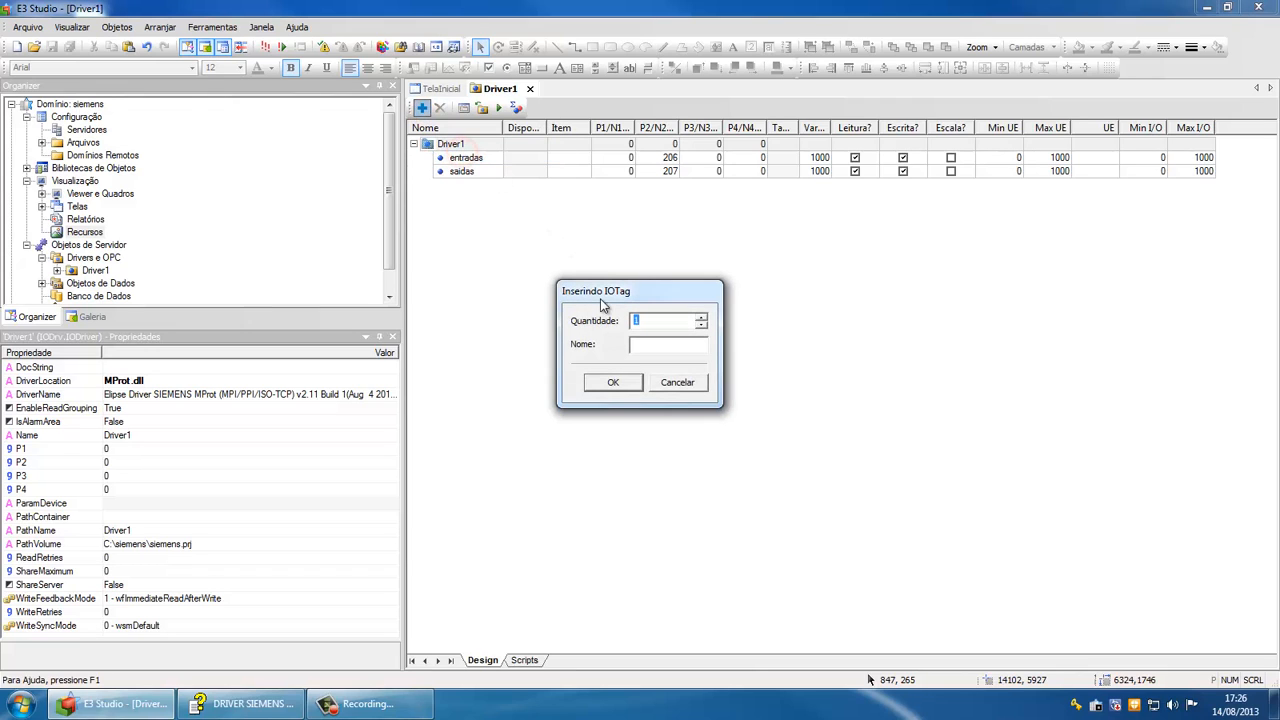
left_click(635, 345)
type("DB")
key("Return")
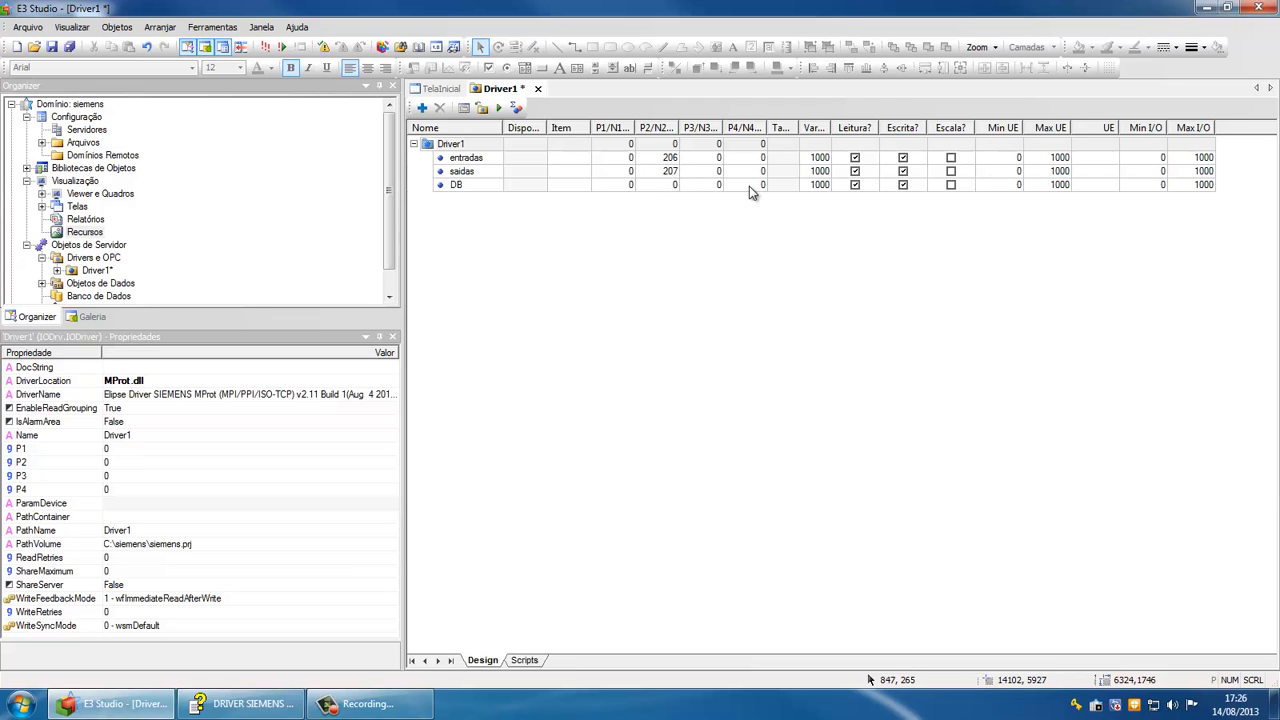
Look up the WORD data type and V (DB) area codes in the Siemens M-Prot driver help, and set the DB tag's N2 to 309
left_click(250, 706)
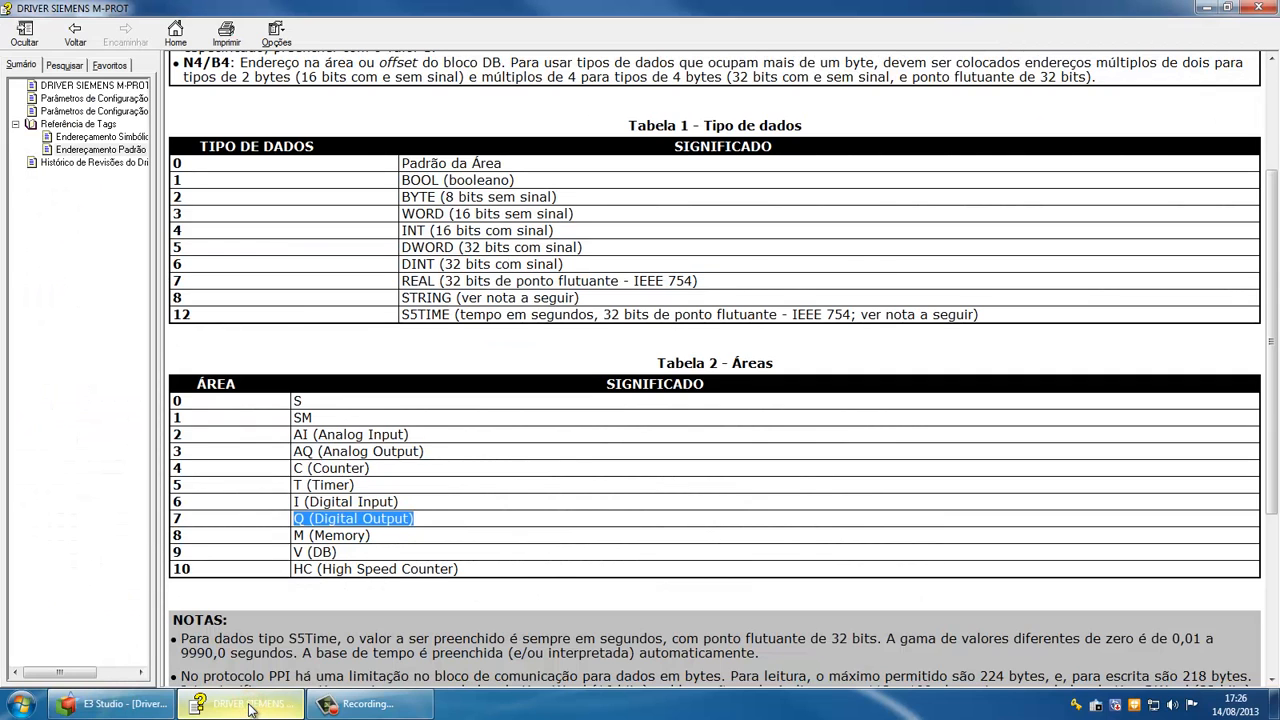
left_click(366, 282)
scroll(366, 282, "up", 3)
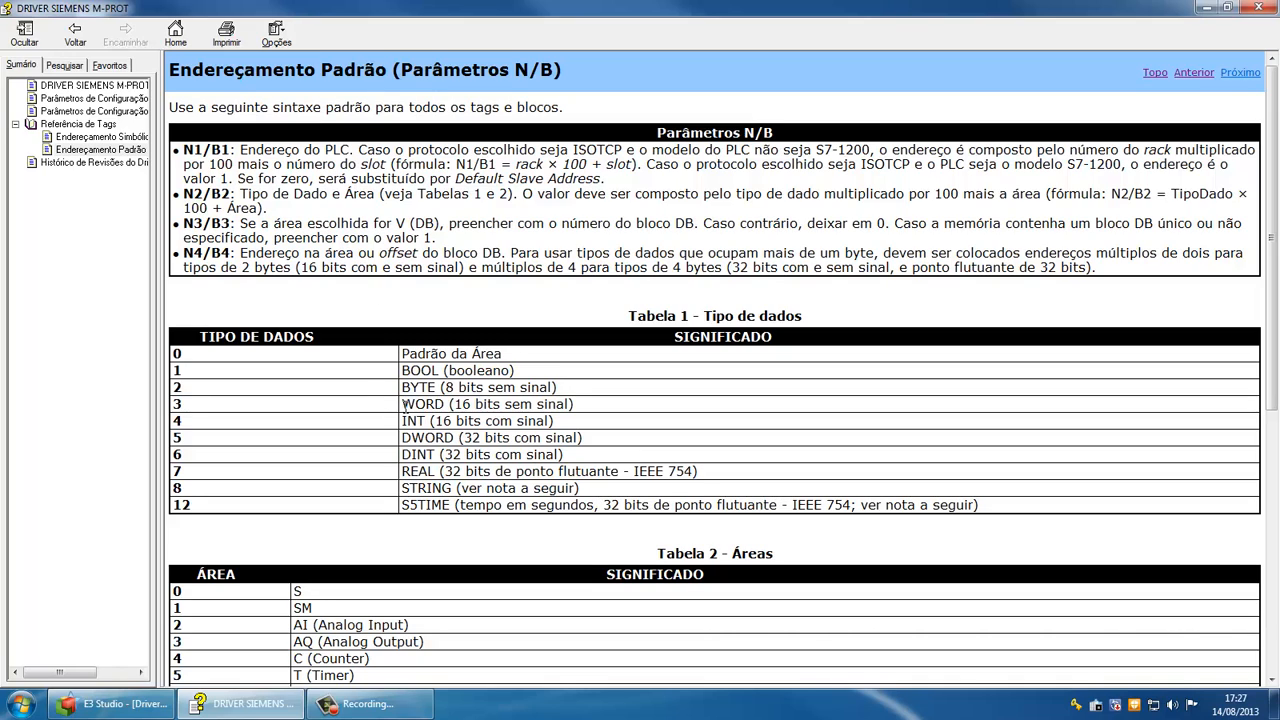
left_click_drag(402, 404, 573, 414)
double_click(177, 404)
scroll(358, 324, "down", 3)
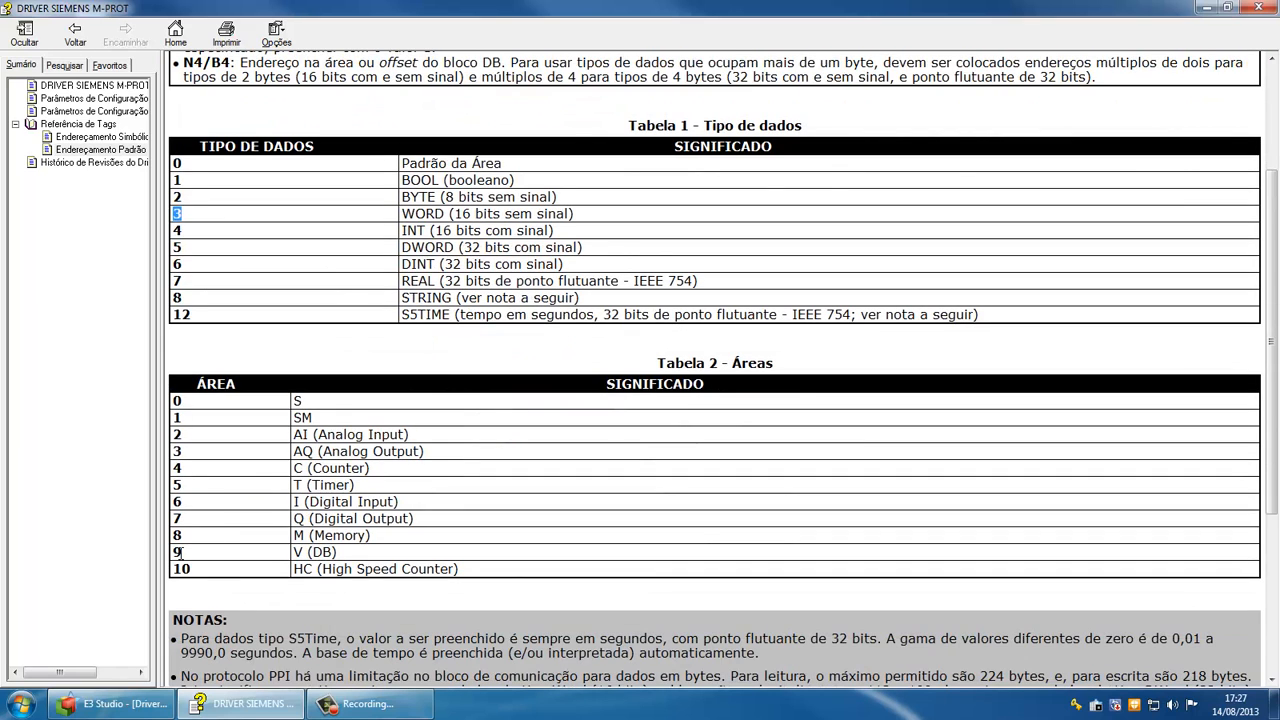
left_click_drag(290, 552, 340, 553)
left_click_drag(207, 557, 175, 553)
key("alt+Tab")
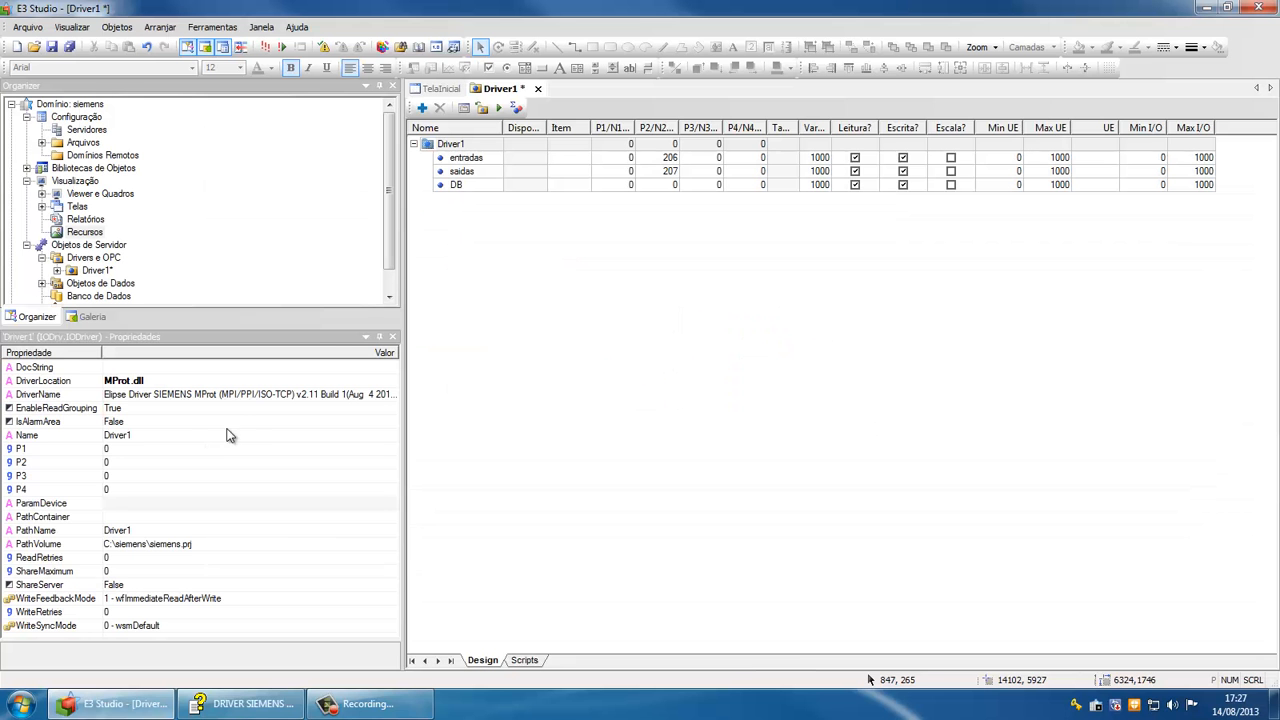
double_click(676, 187)
type("309")
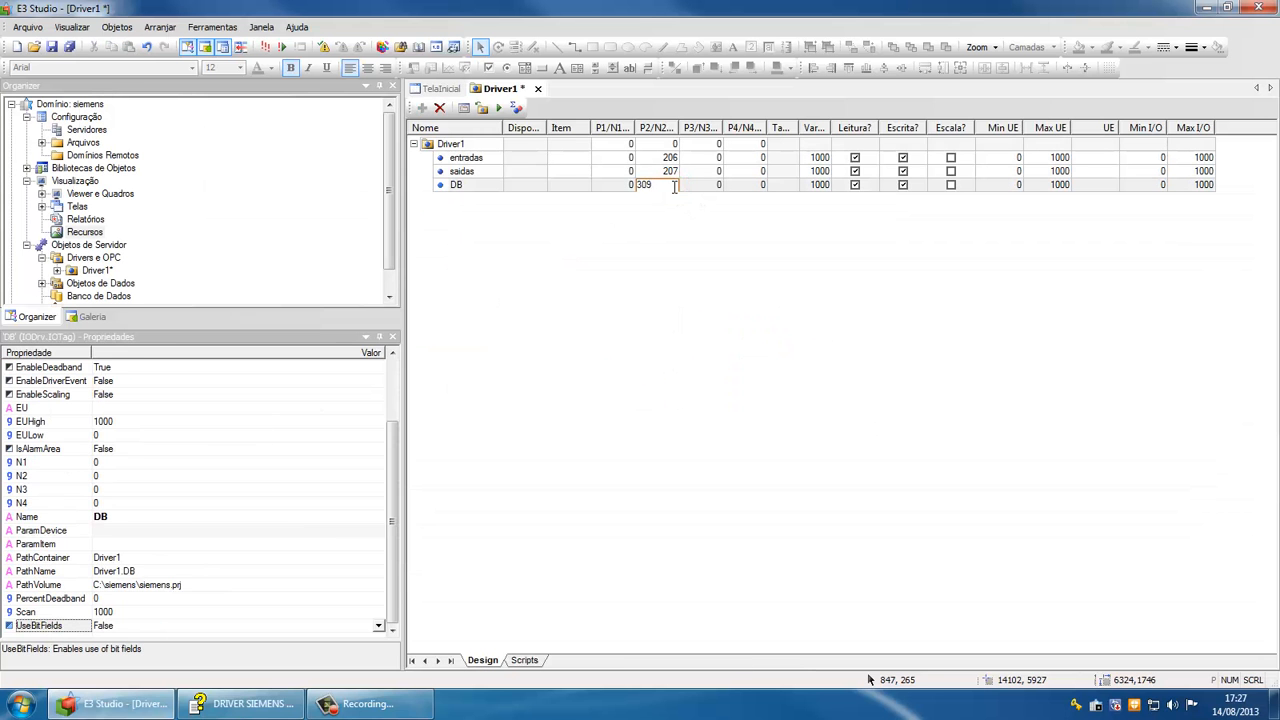
key("Return")
Consult the N3 block number rule in the driver help and set the DB tag's N3 to 1
key("alt+Tab")
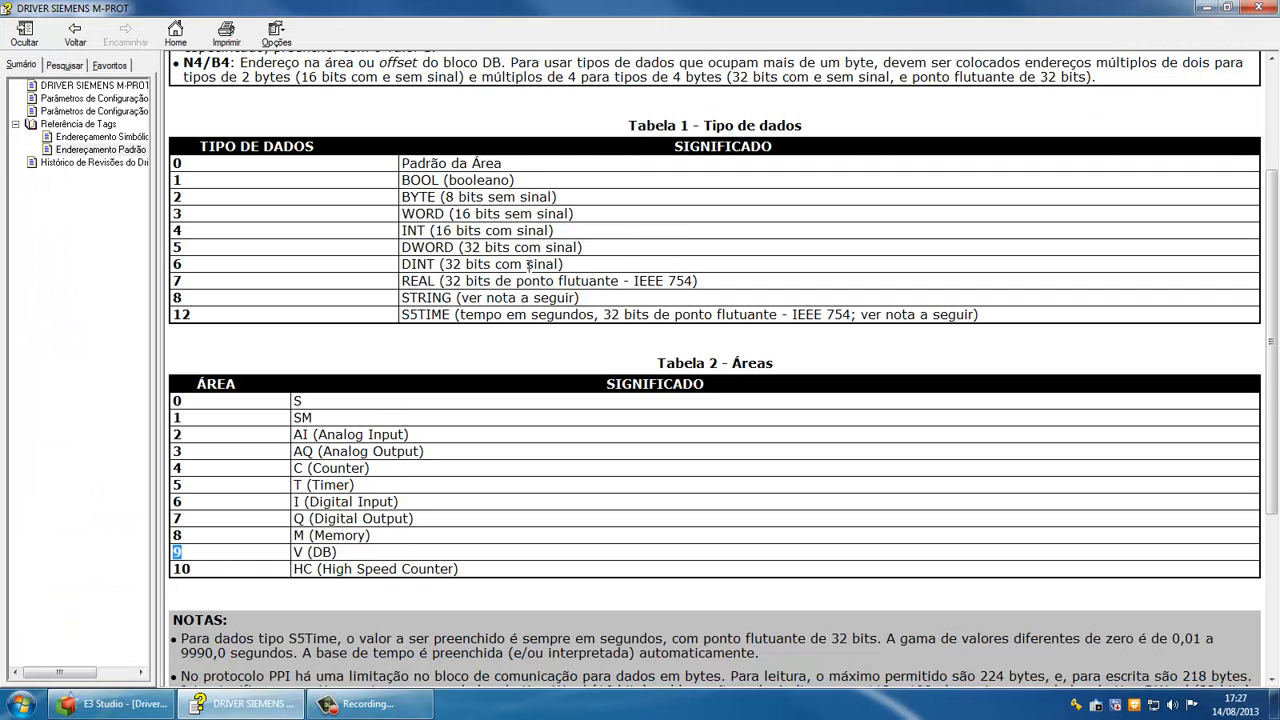
scroll(291, 166, "up", 4)
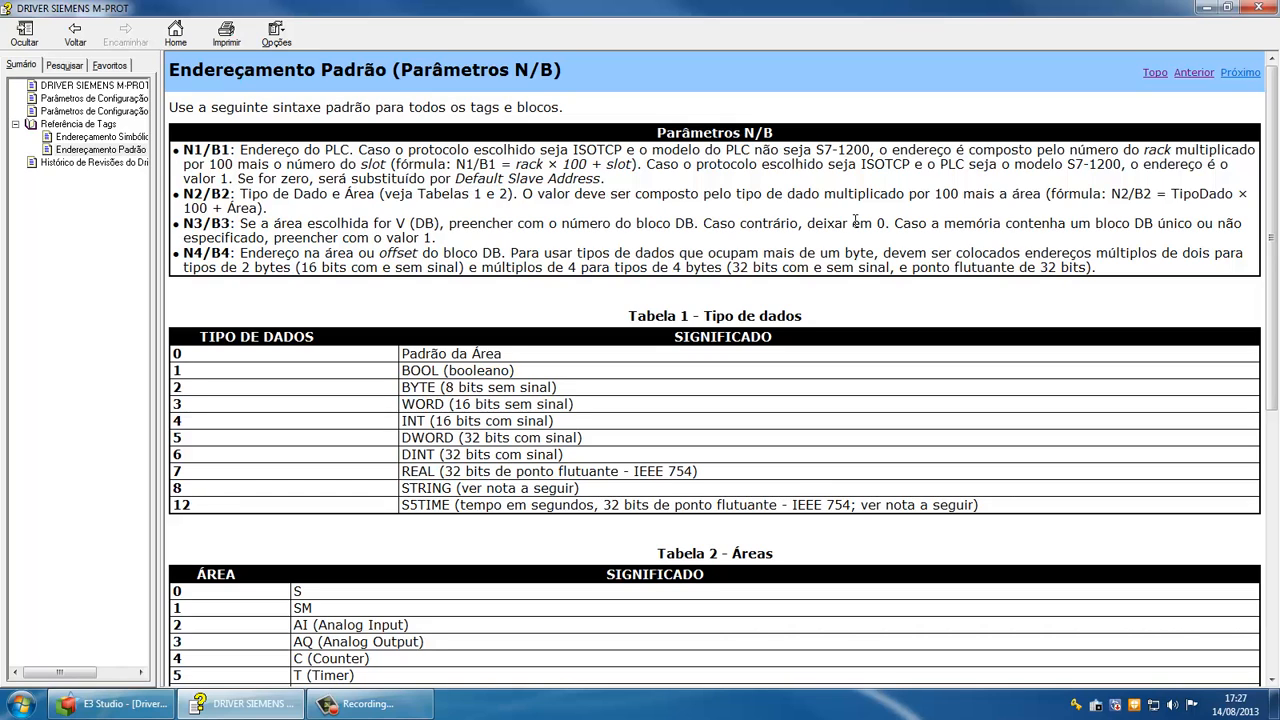
key("alt+Tab")
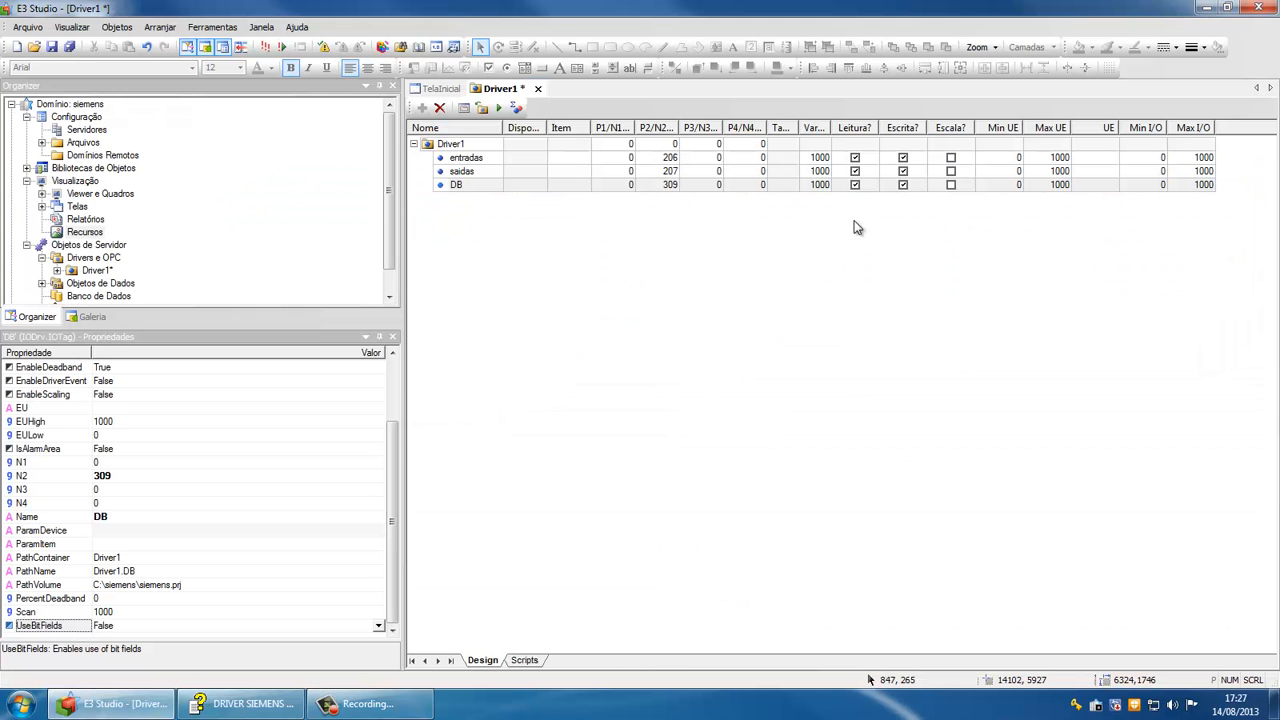
left_click(709, 188)
type("1")
key("Tab")
Consult the N4 offset rule in the driver help, set the DB tag's N4 to 110 and activate the driver communication
key("alt+Tab")
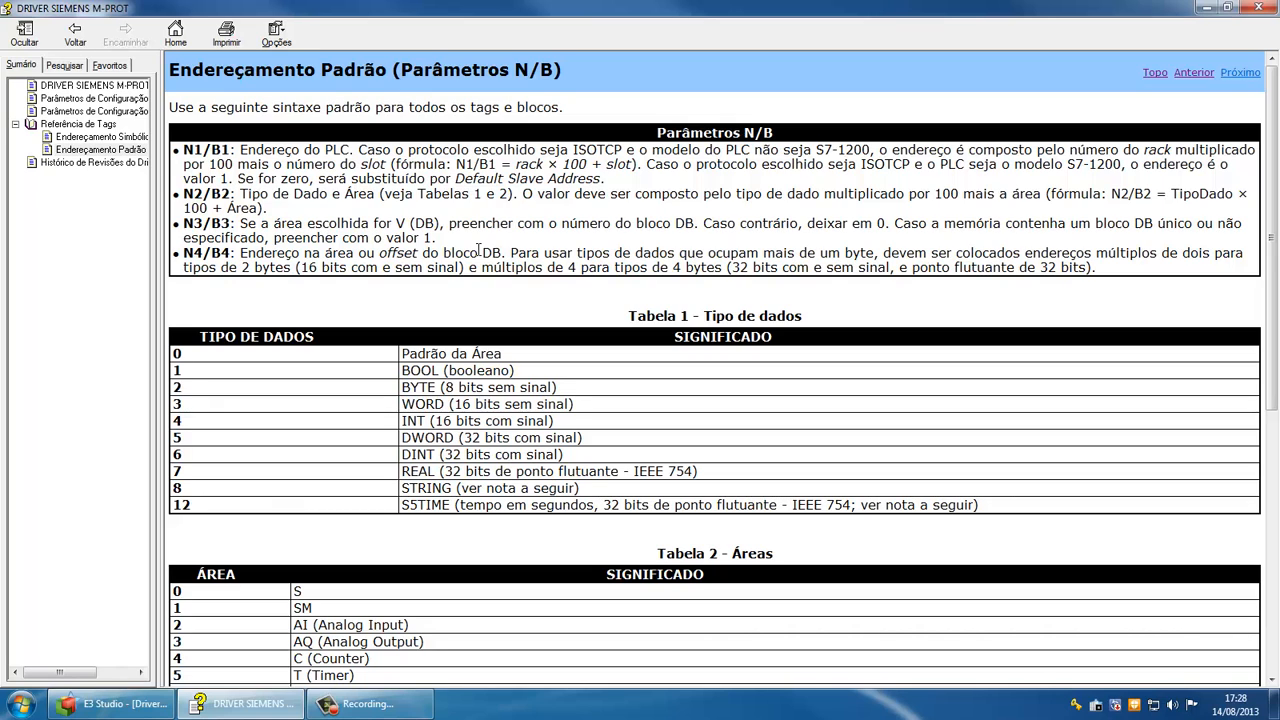
key("alt+Tab")
left_click(735, 192)
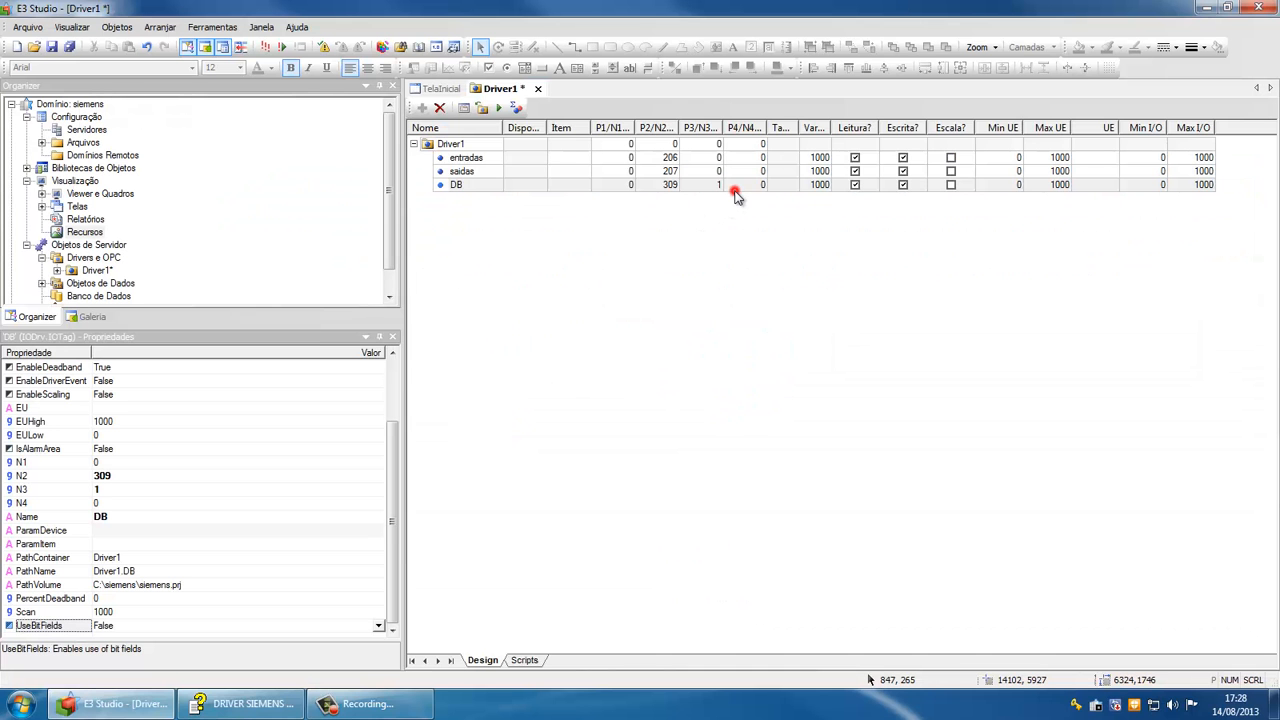
type("110")
key("Return")
left_click(500, 109)
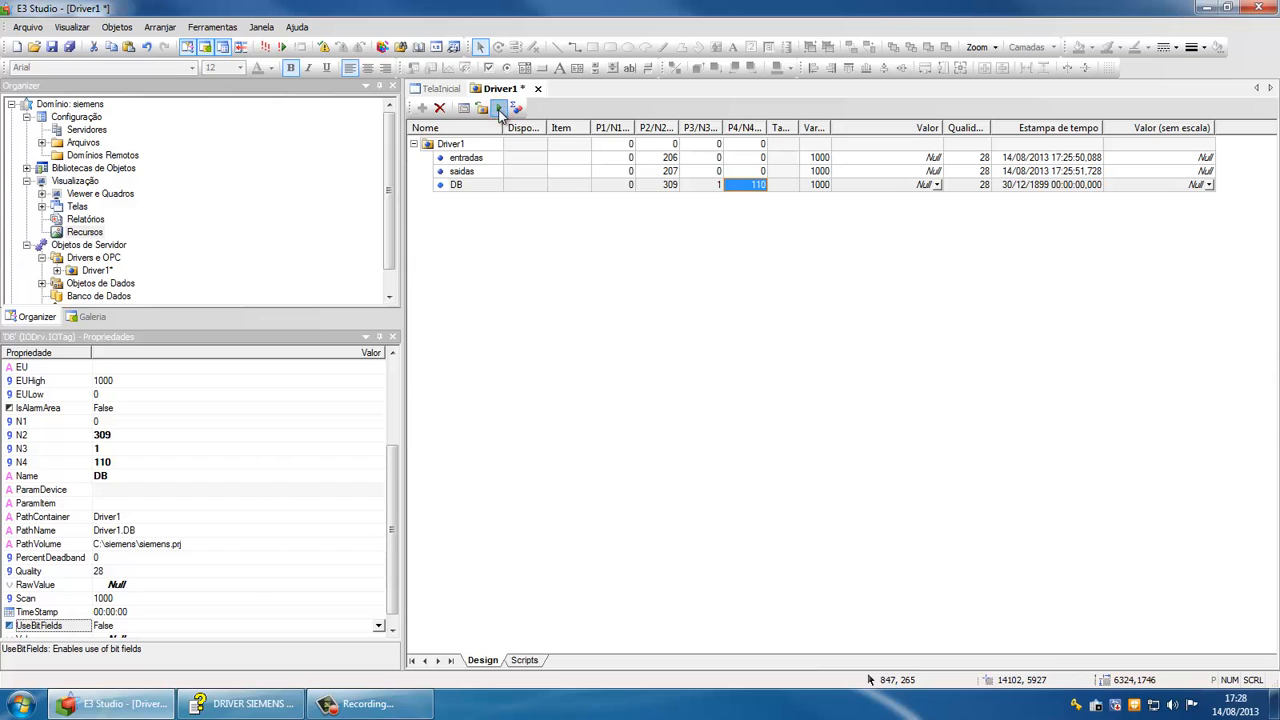